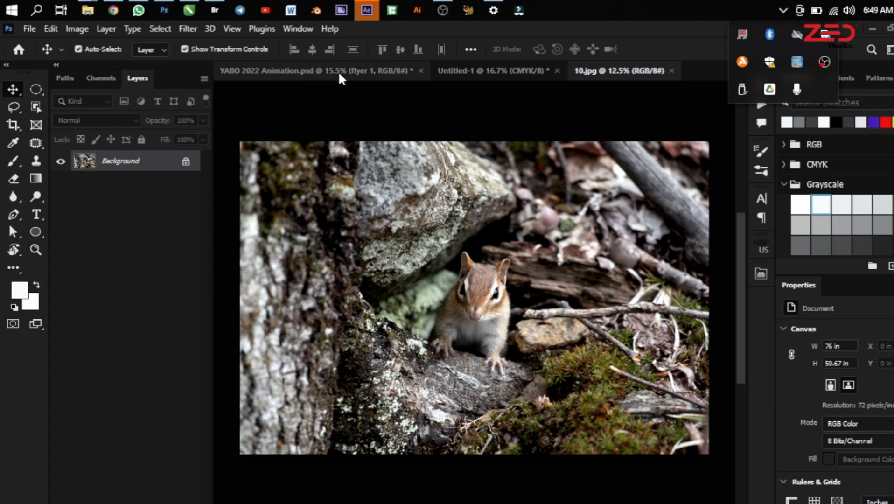
- Switch to the Untitled-1 document and examine its four grayscale circles by selecting each one in turn
click(337, 71)
click(502, 71)
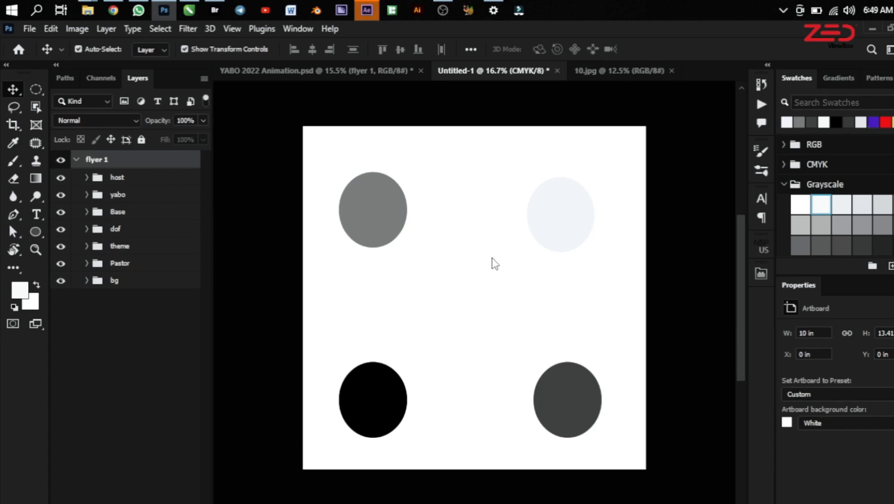
click(399, 204)
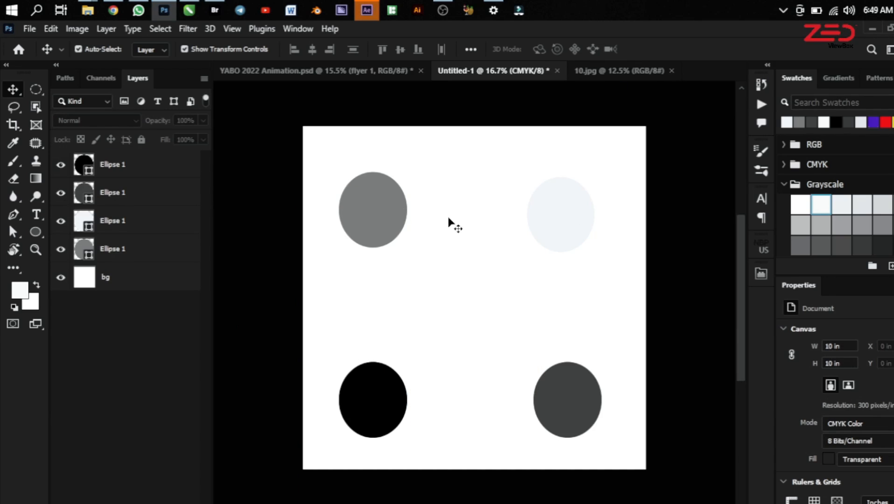
click(550, 216)
click(364, 407)
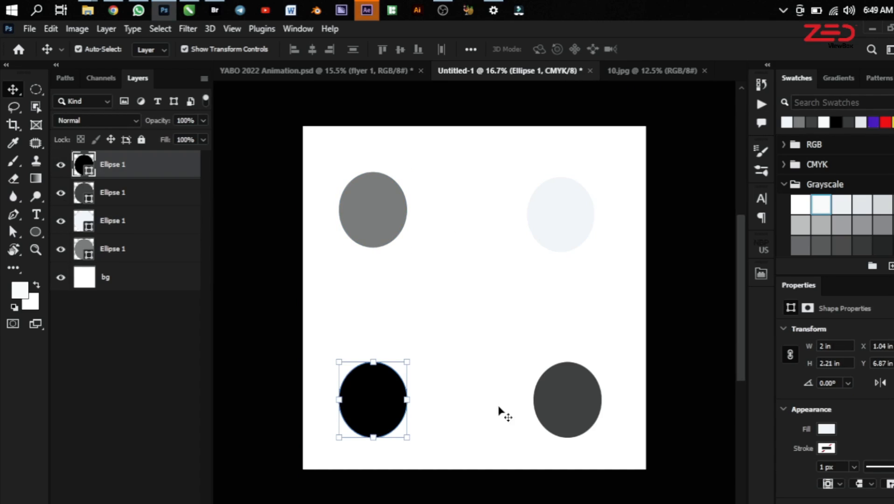
click(568, 402)
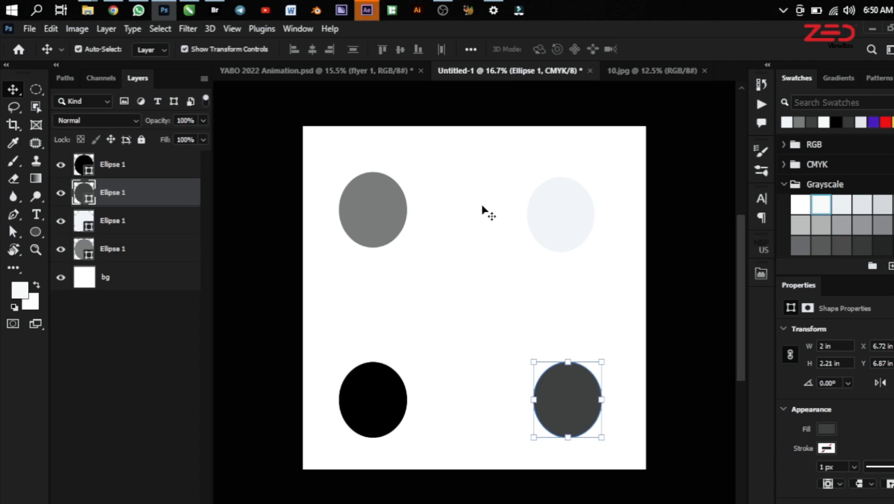
click(548, 210)
click(366, 207)
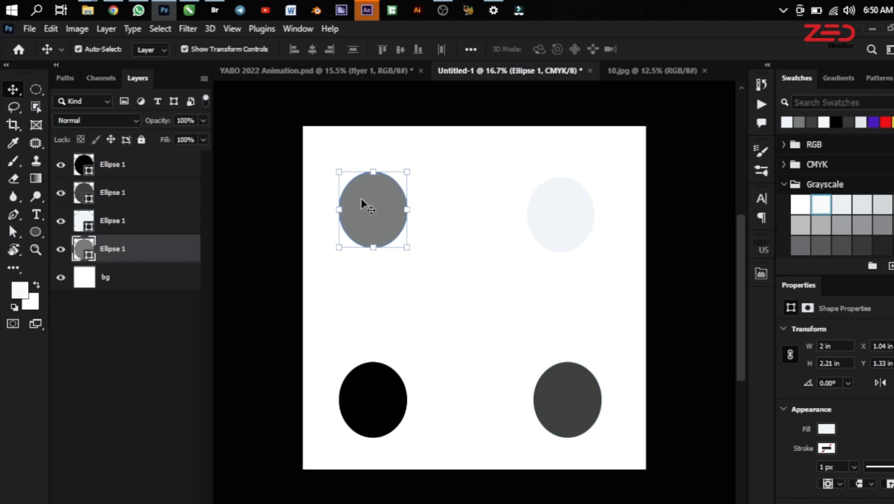
click(396, 410)
click(566, 399)
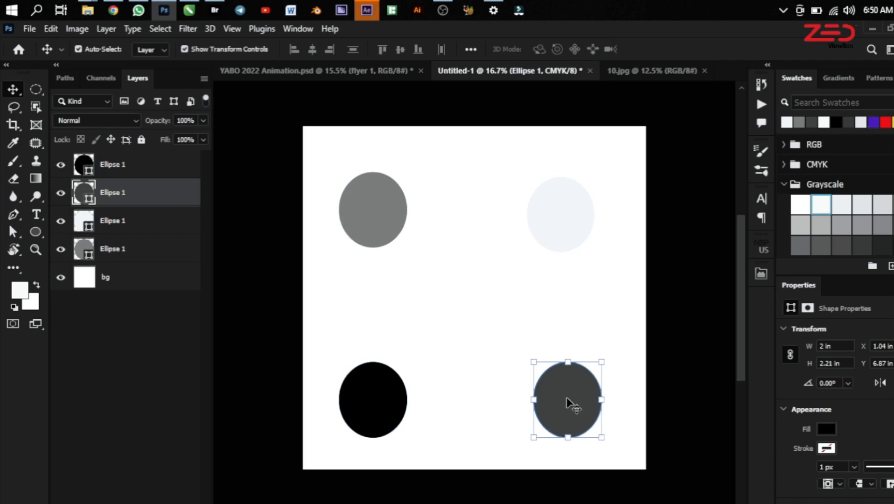
click(557, 233)
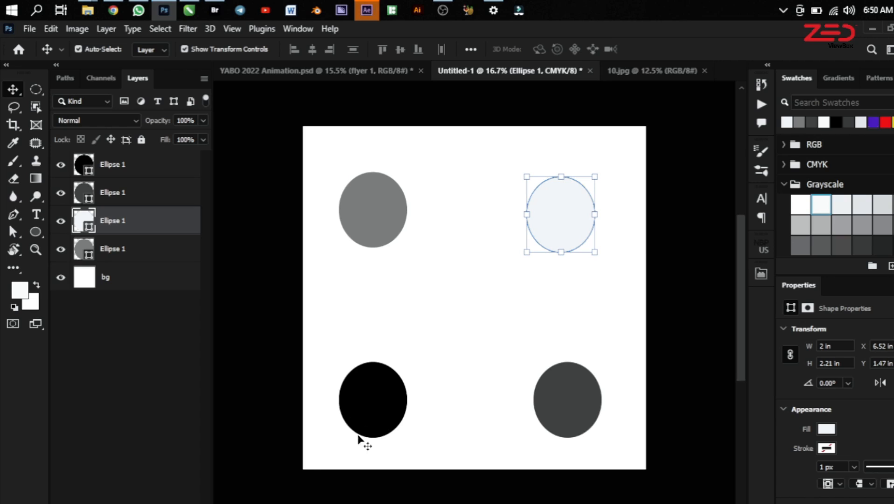
- Inspect the black circle's solid fill color values and close the color dialog without changing them
click(360, 410)
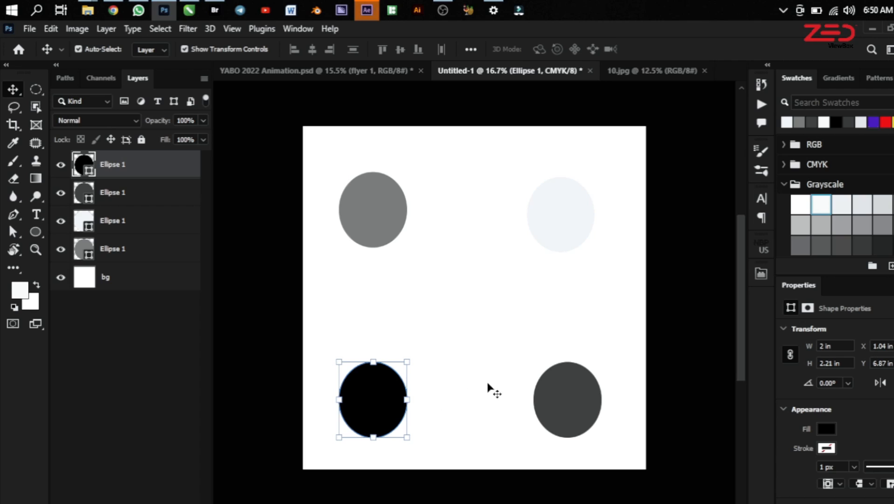
click(827, 430)
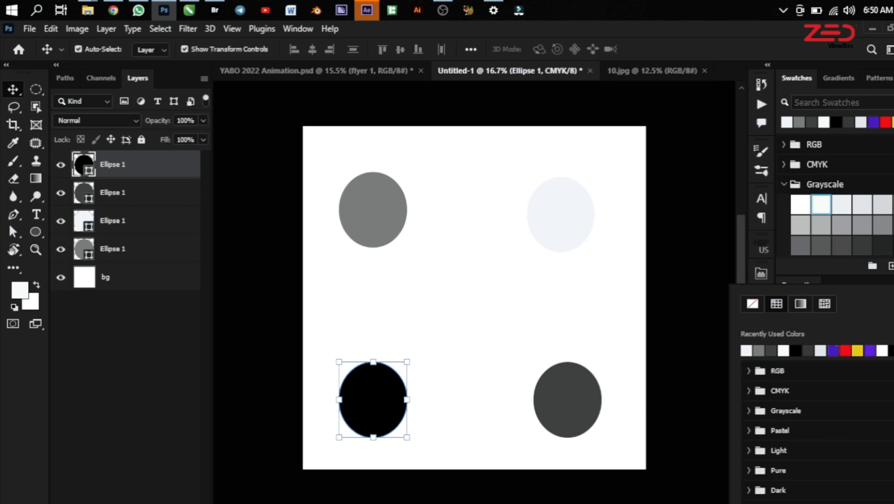
click(877, 305)
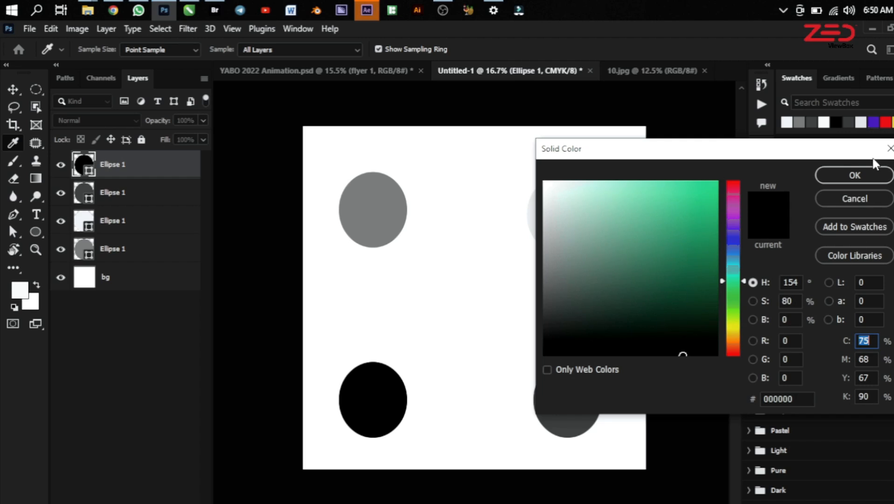
click(890, 149)
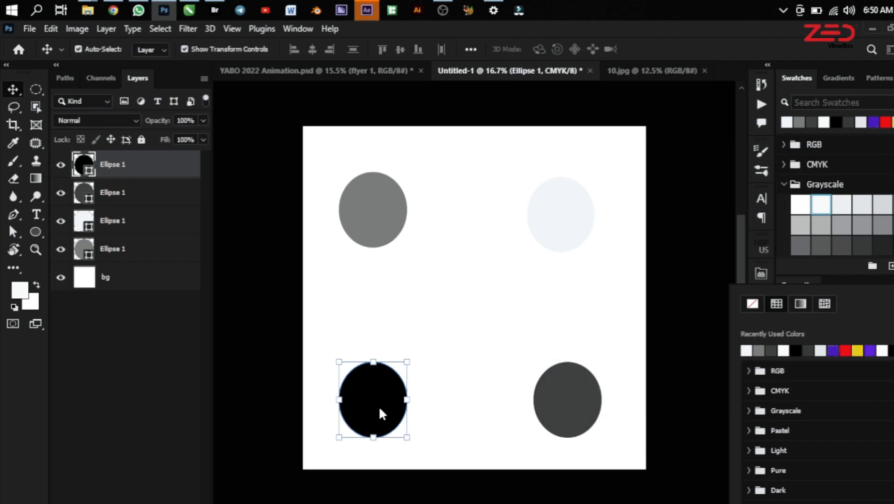
click(601, 298)
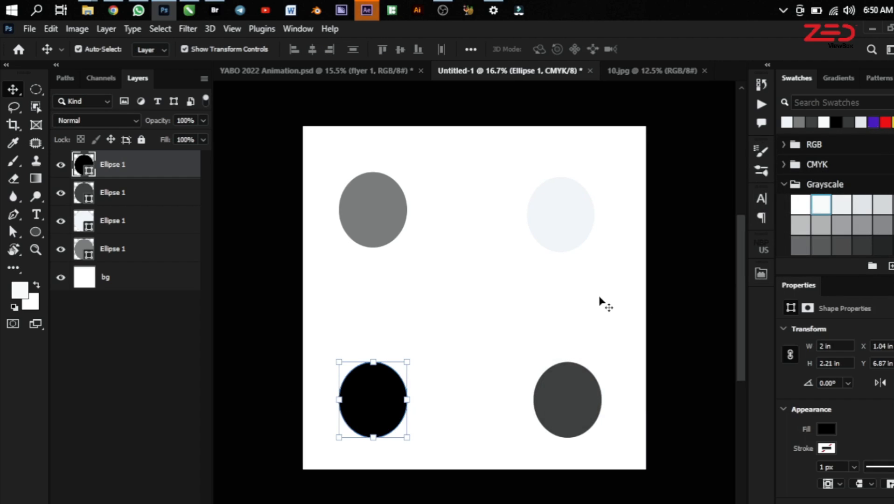
- Inspect the solid fill color values of the dark gray circle
click(569, 407)
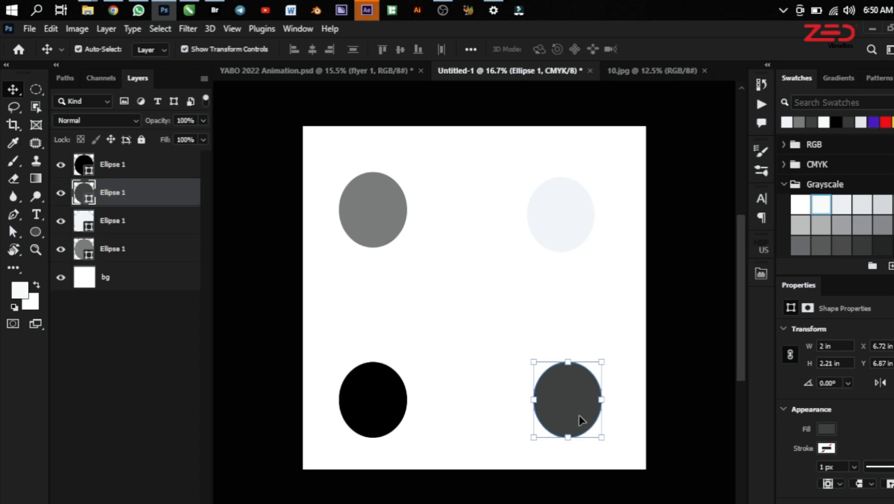
click(827, 432)
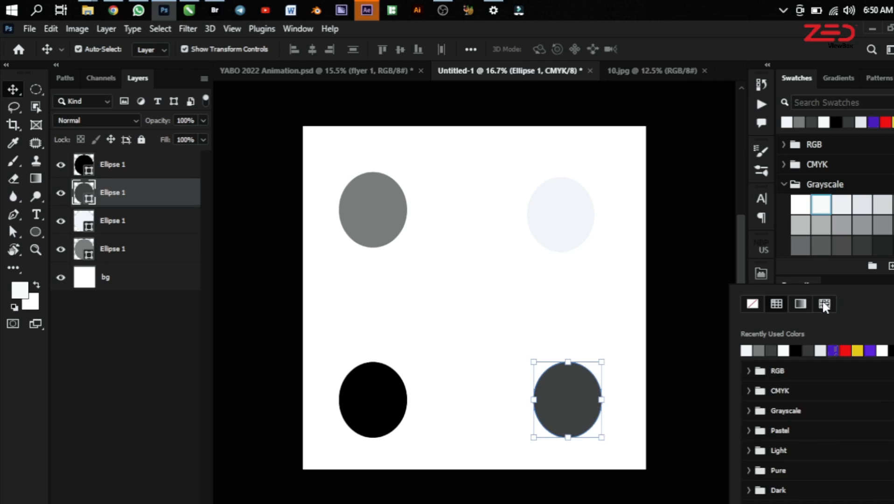
click(890, 303)
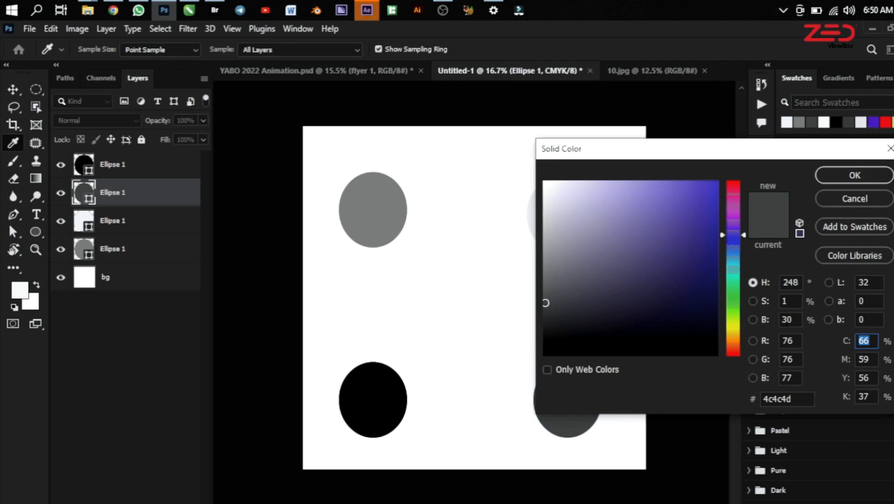
click(825, 177)
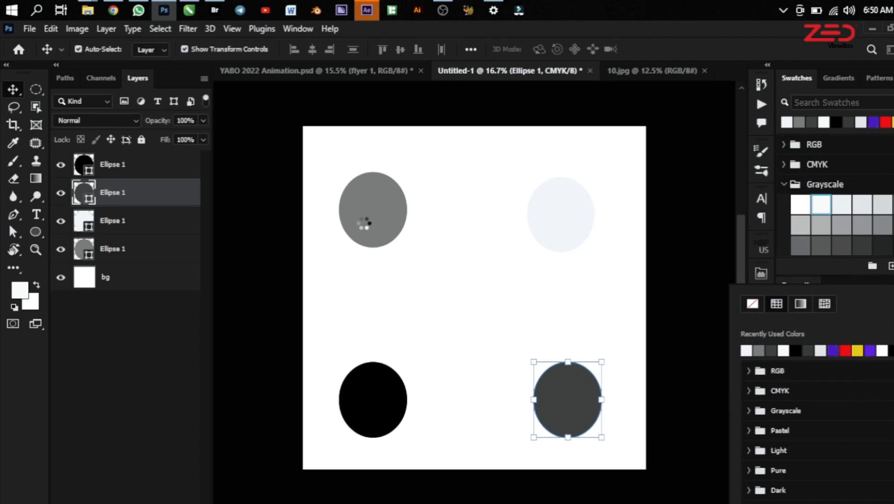
- Examine the mid-gray circle, the pale circle and the white background by selecting them in turn
click(372, 223)
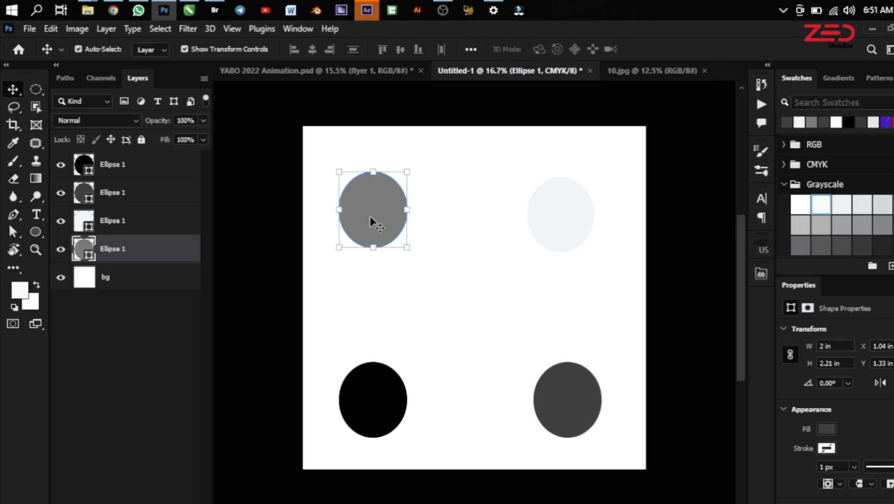
click(558, 229)
click(529, 319)
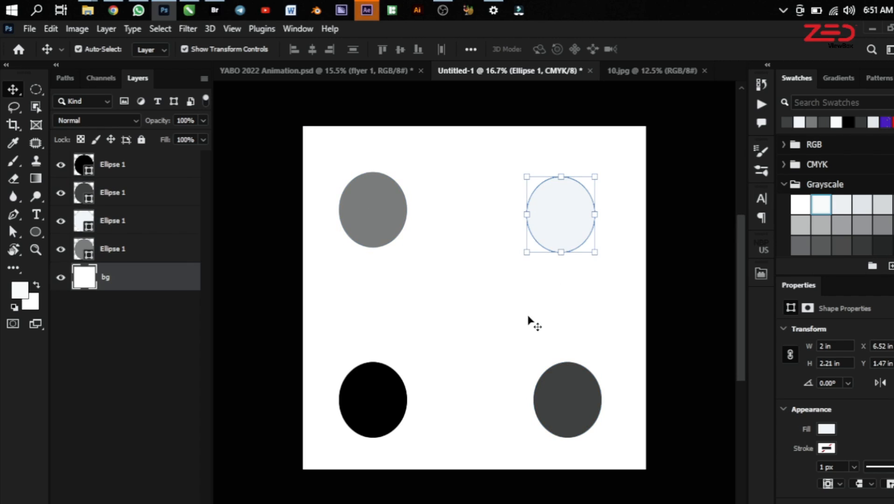
click(563, 213)
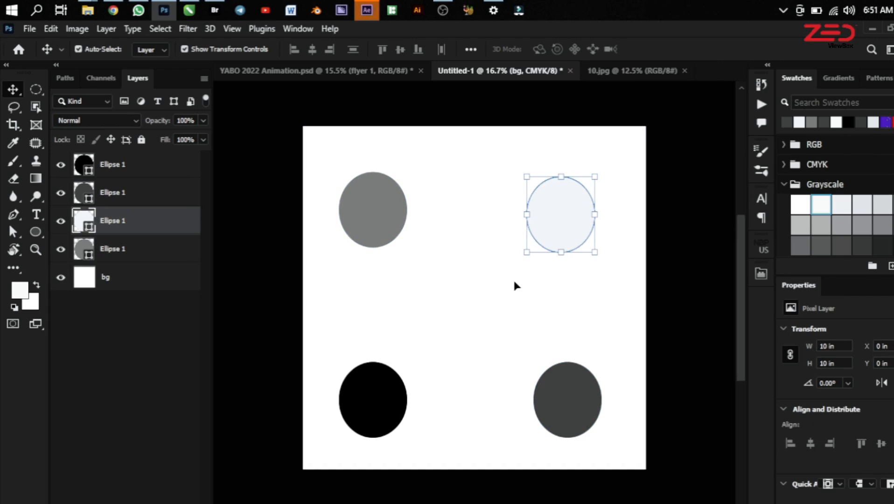
click(505, 310)
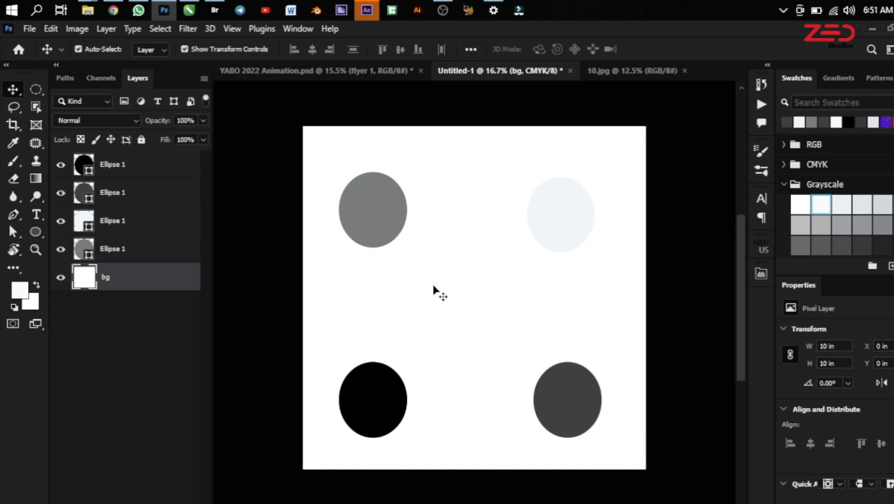
- Add a Curves adjustment layer above the black ellipse layer
click(116, 169)
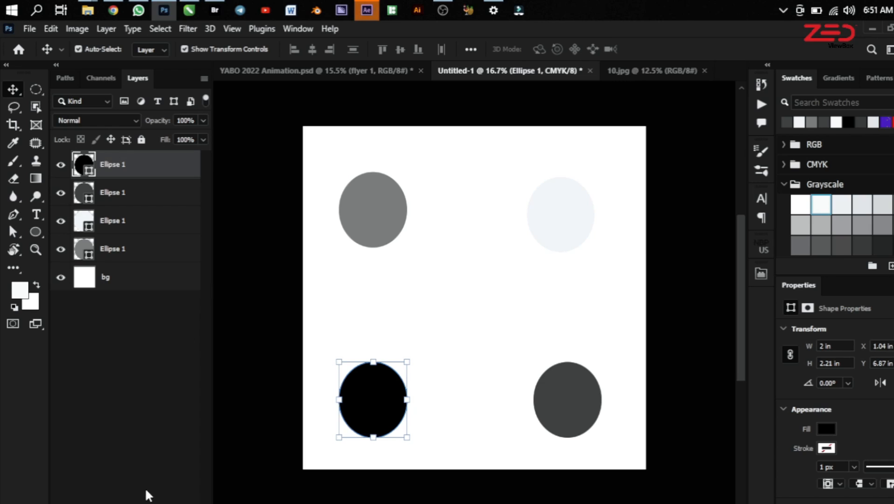
click(131, 503)
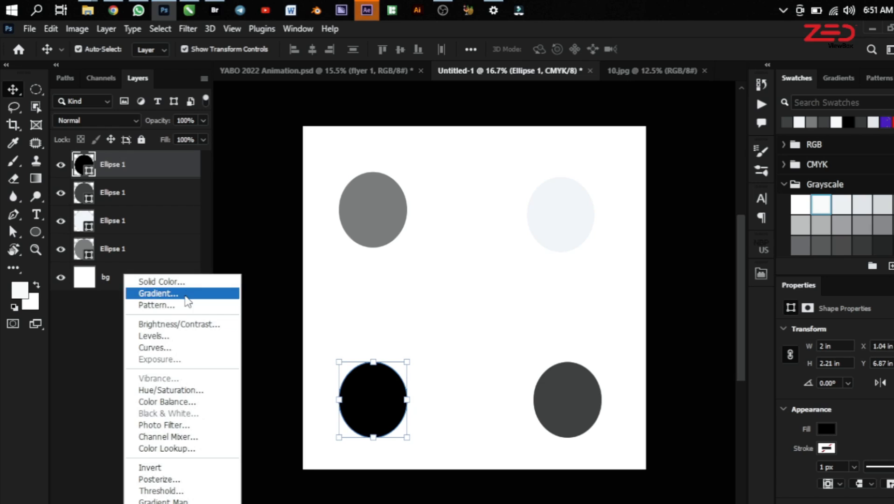
click(182, 349)
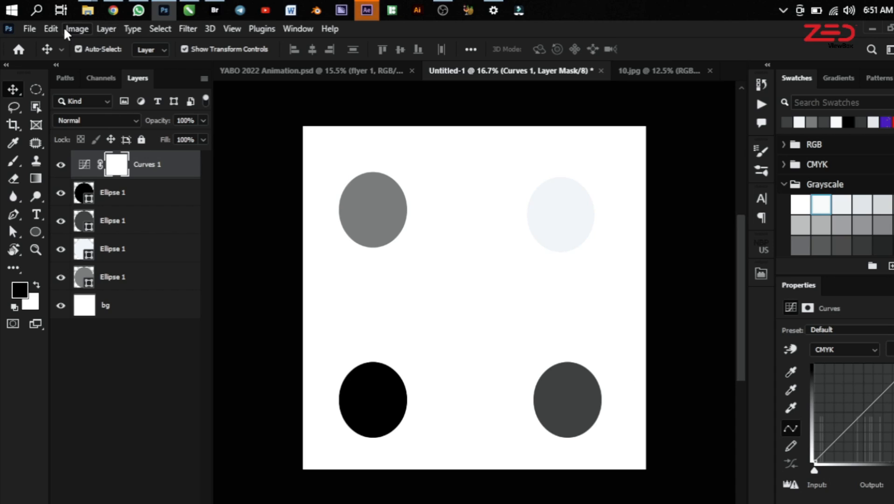
- Convert the document from CMYK to RGB Color mode, discarding the Curves adjustment layer, and check the active color mode
click(77, 28)
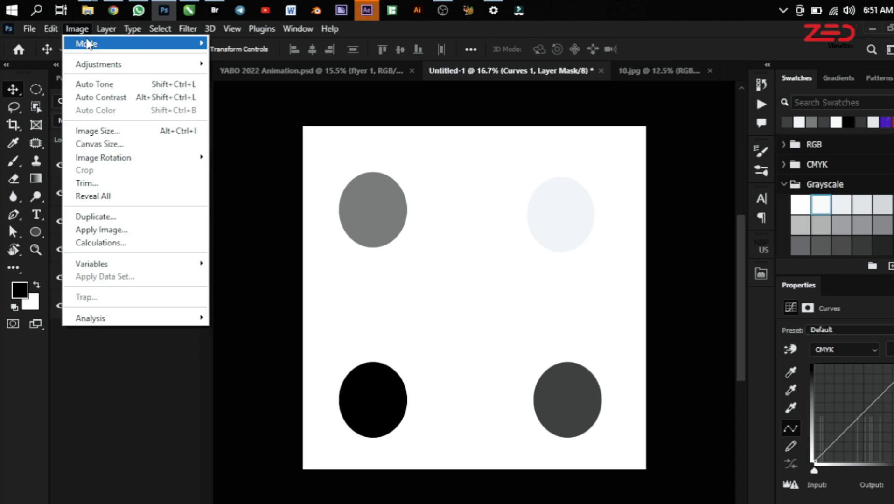
mouse_move(198, 46)
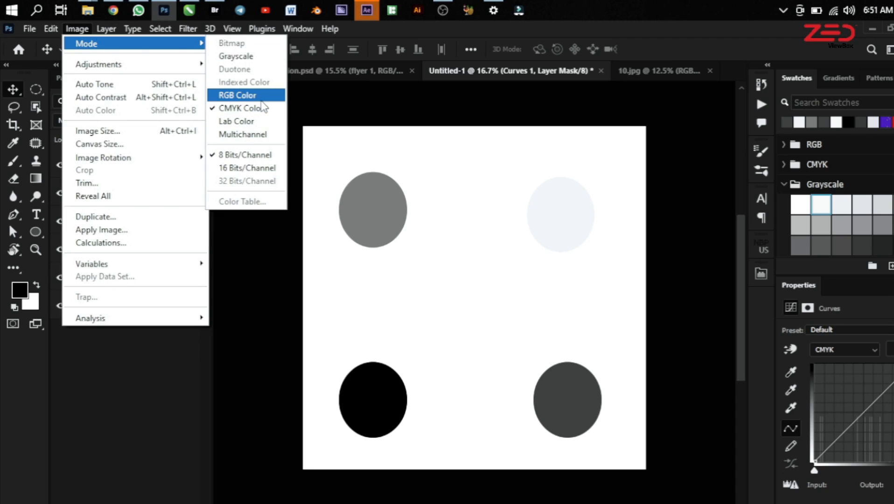
click(236, 95)
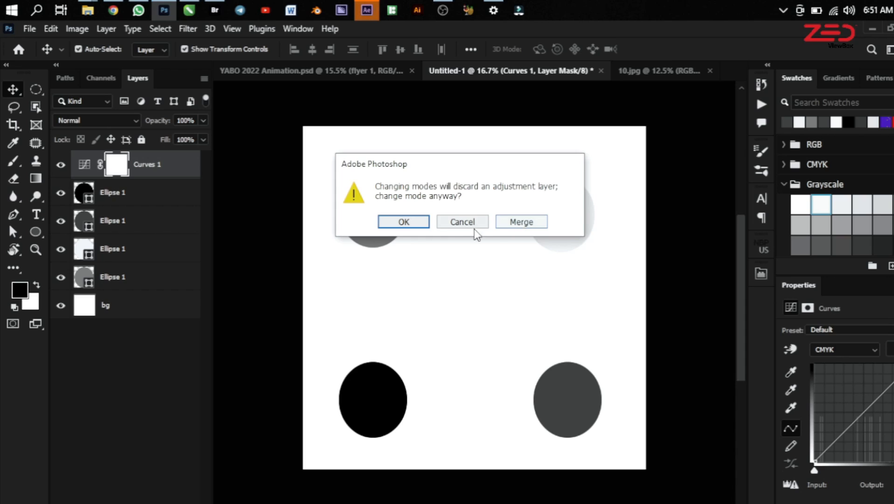
click(405, 222)
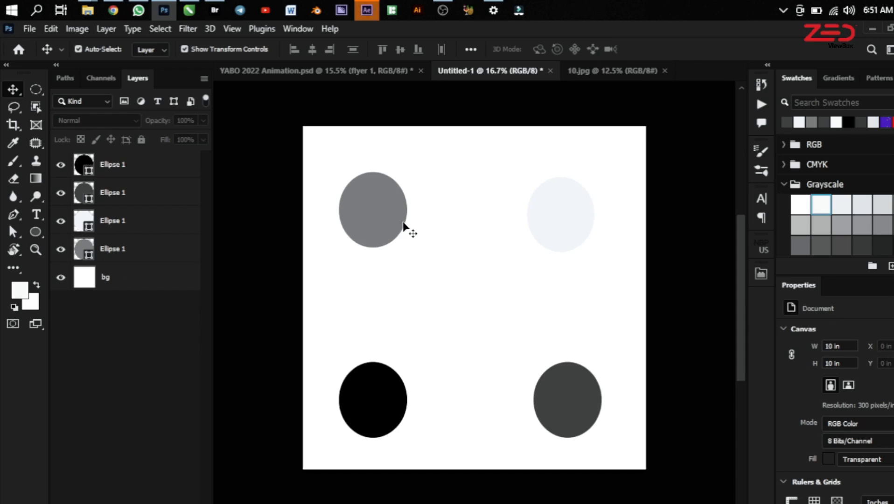
click(77, 29)
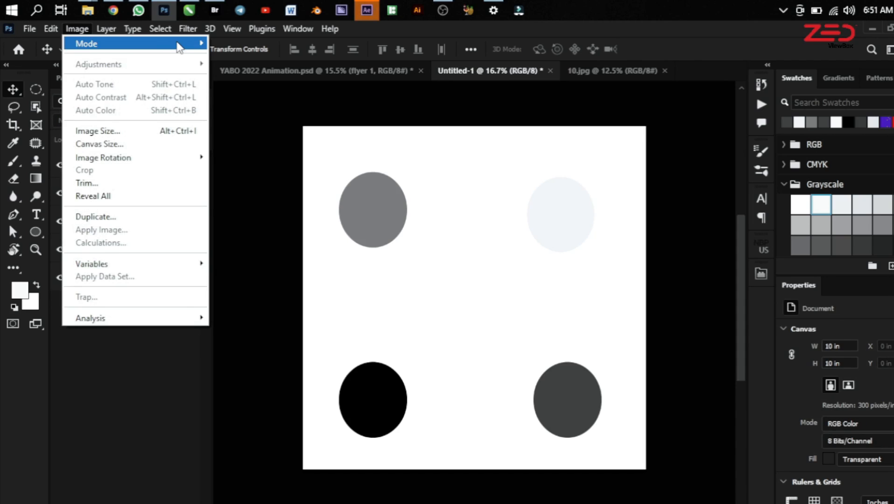
mouse_move(180, 45)
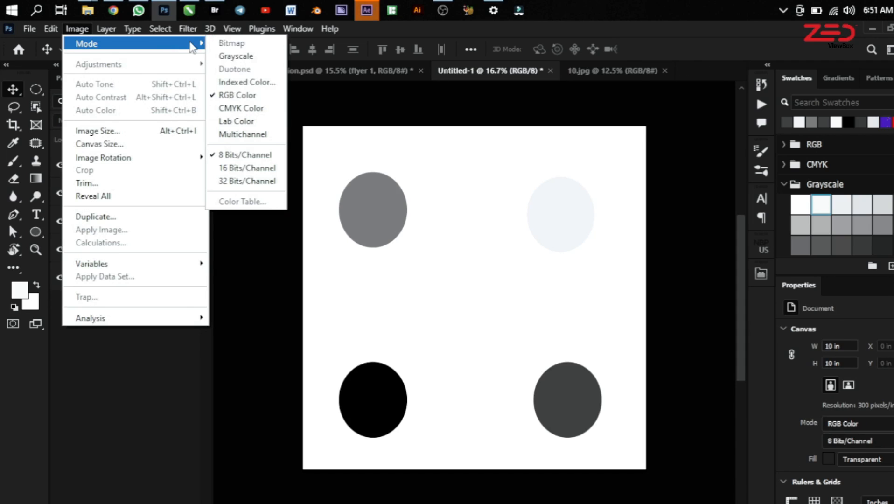
click(162, 389)
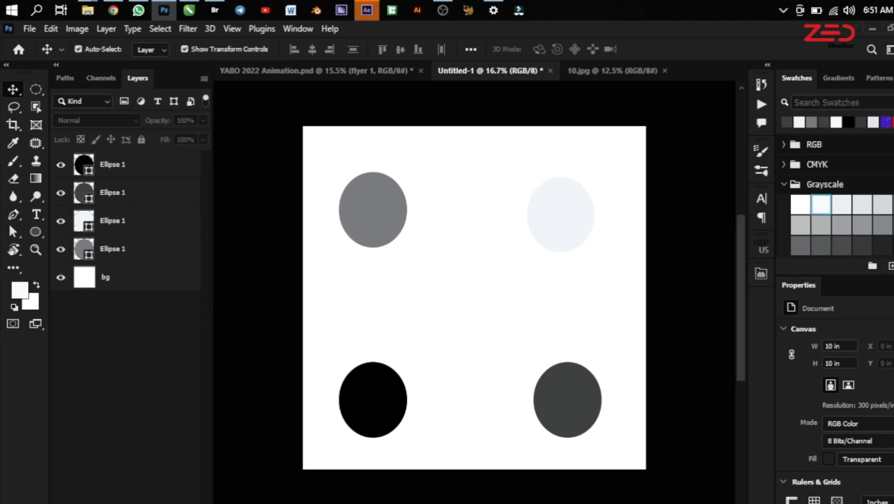
- Add a Curves adjustment layer above all layers and float its enlarged curve settings over the right half of the canvas
click(124, 502)
click(163, 339)
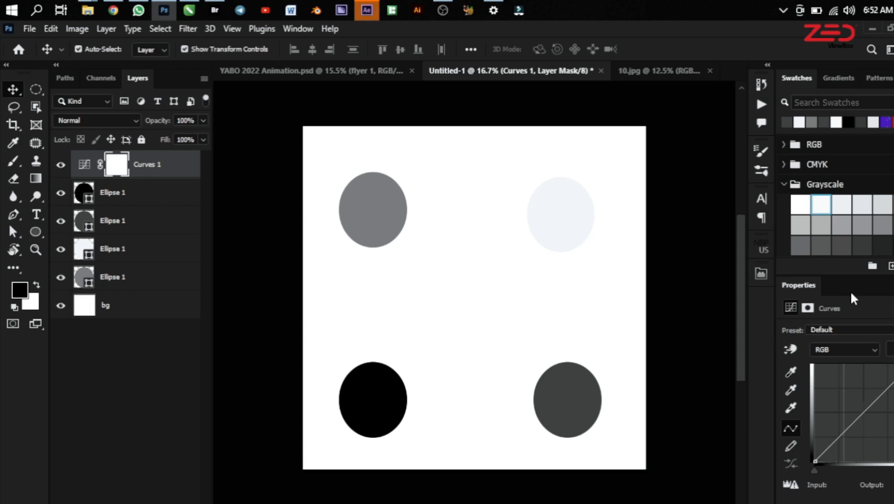
drag(811, 287, 279, 119)
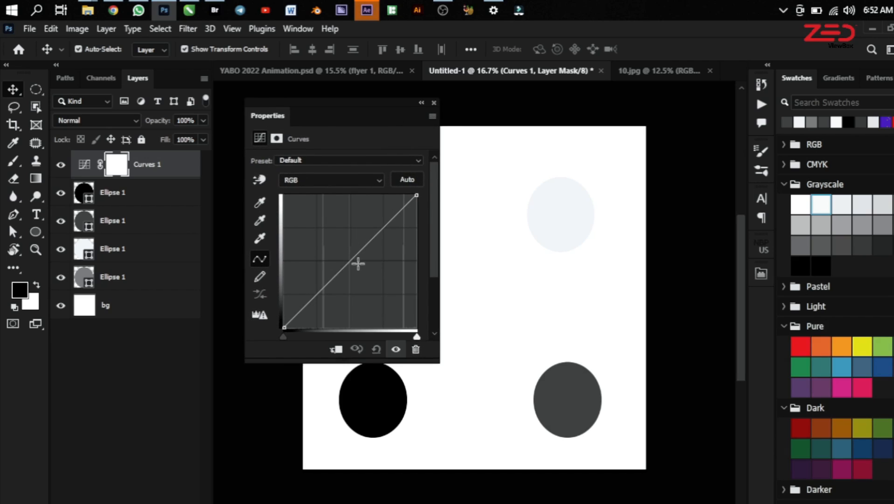
drag(434, 357, 544, 477)
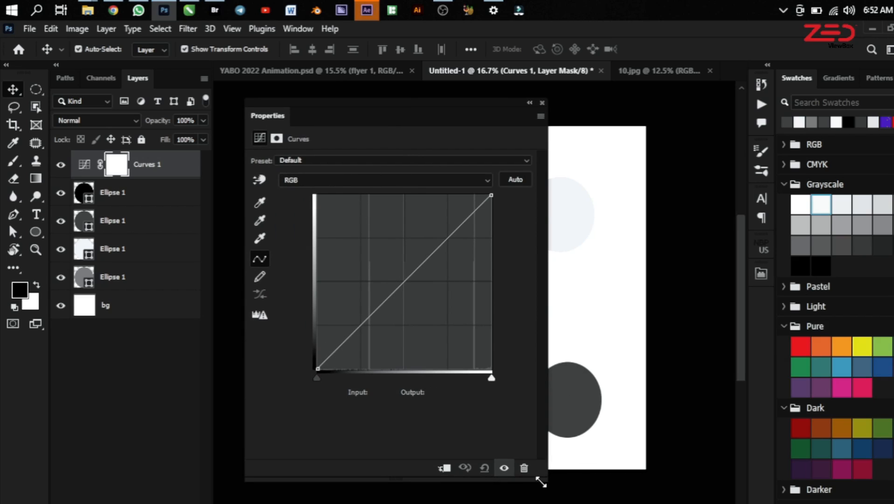
drag(540, 482, 572, 491)
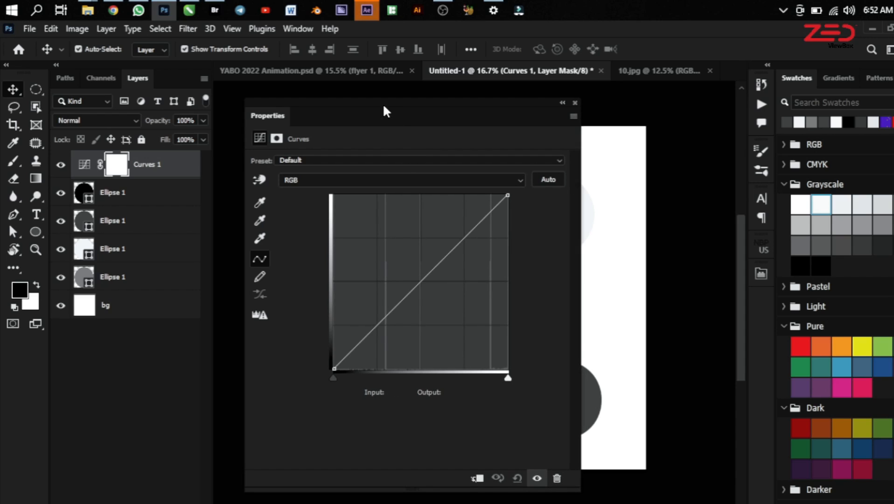
drag(384, 107, 579, 89)
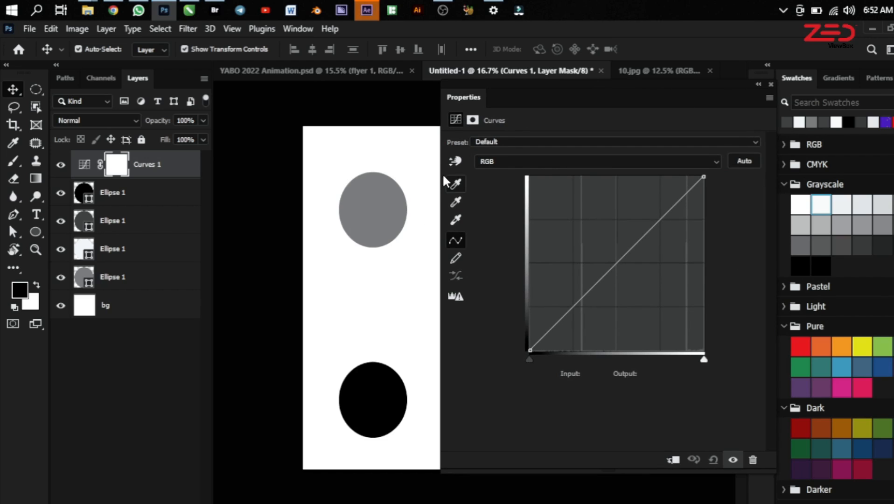
- Try darkening the midtones by lowering a middle curve point to input 152, output 94, and return it to the diagonal at 133
drag(527, 88, 575, 112)
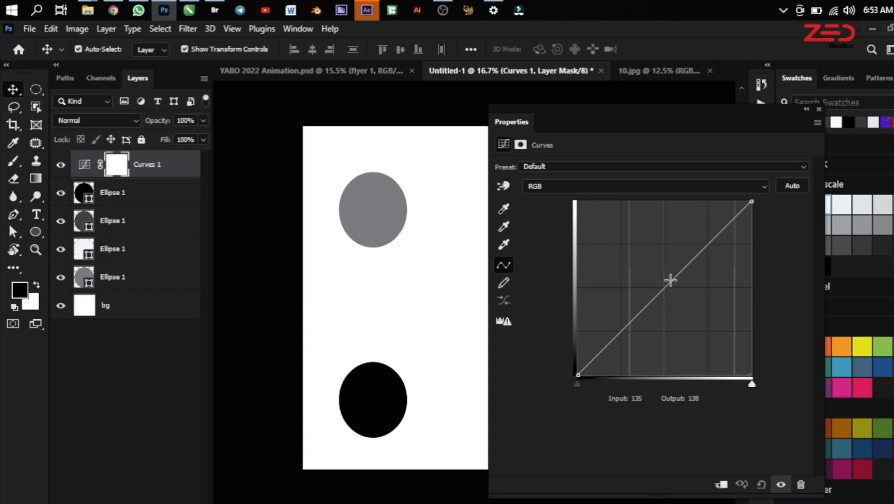
drag(671, 280, 682, 311)
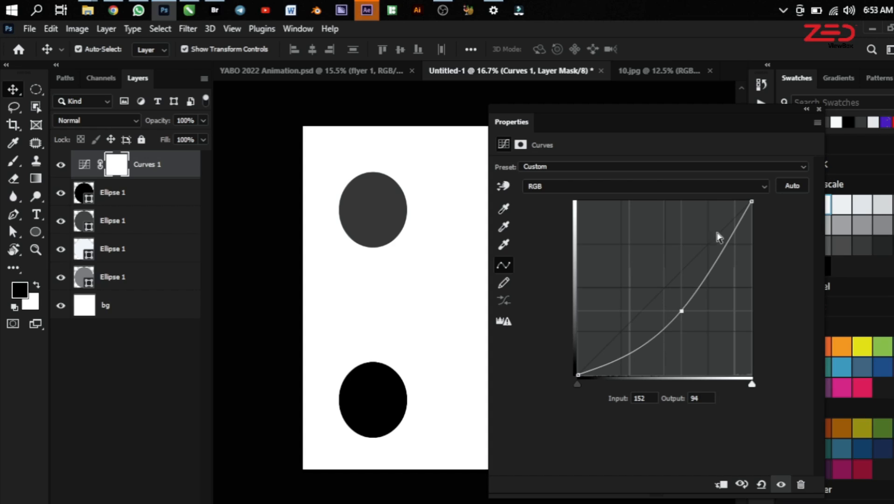
drag(681, 313, 667, 287)
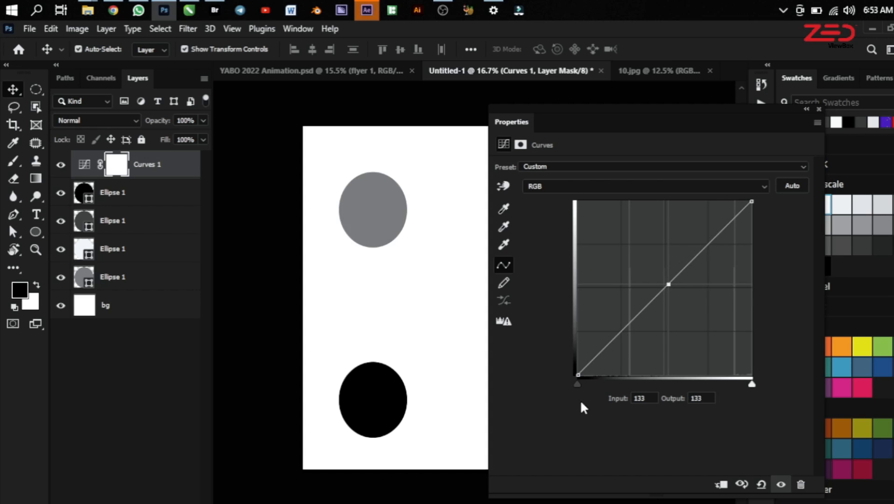
- Select the curve's black, white and middle points in turn, try raising the black point's output to 89, and return it to 0
click(577, 384)
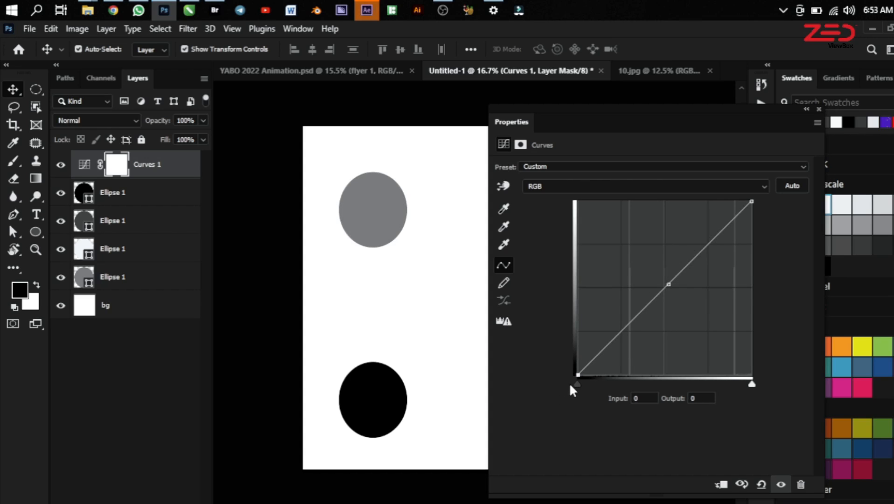
drag(578, 385, 561, 379)
click(751, 385)
click(670, 284)
drag(577, 375, 573, 316)
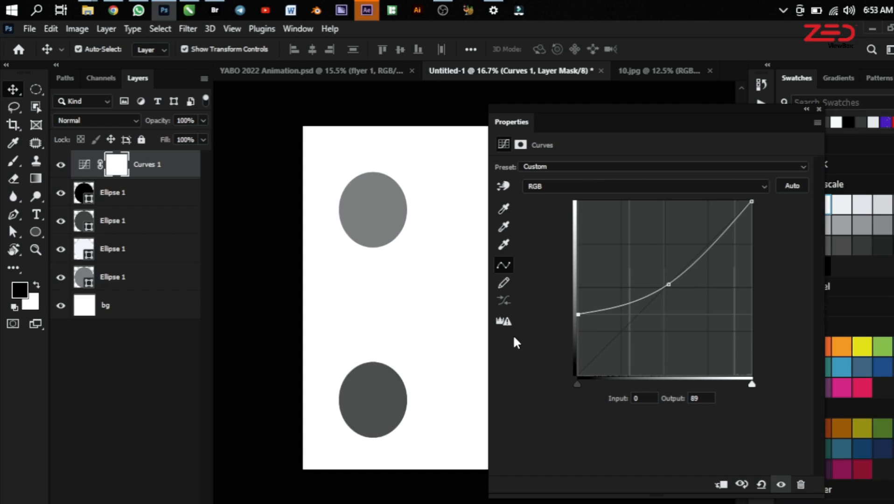
drag(577, 315, 564, 382)
- With the lighter circles uncovered, try lowering the white point's output to 189 and then 0, and lift the middle point to input 126, output 151
drag(705, 119, 259, 106)
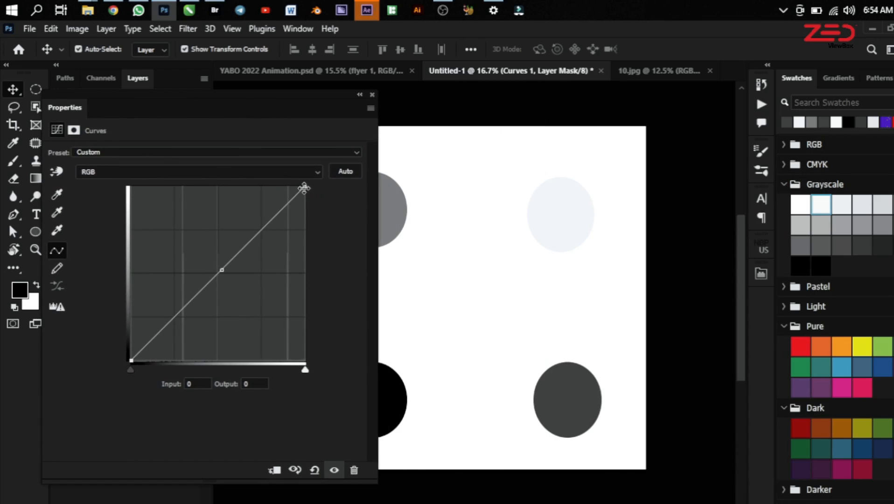
drag(305, 187, 302, 231)
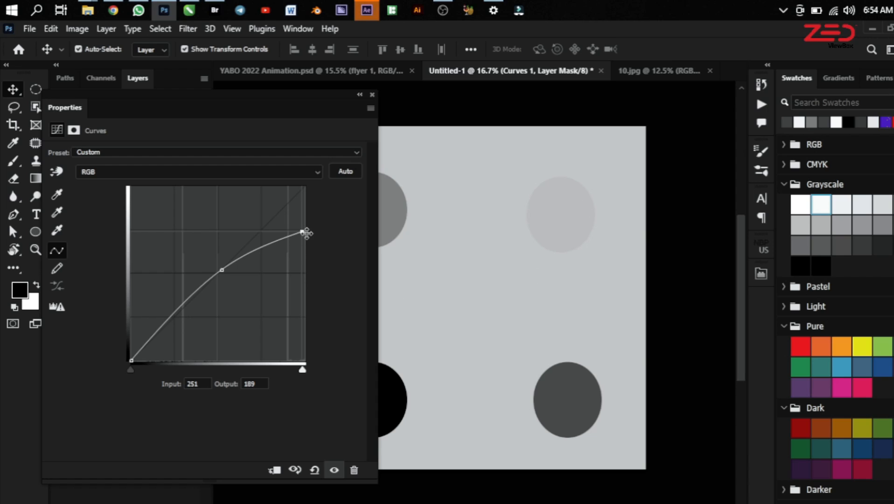
drag(301, 232, 313, 369)
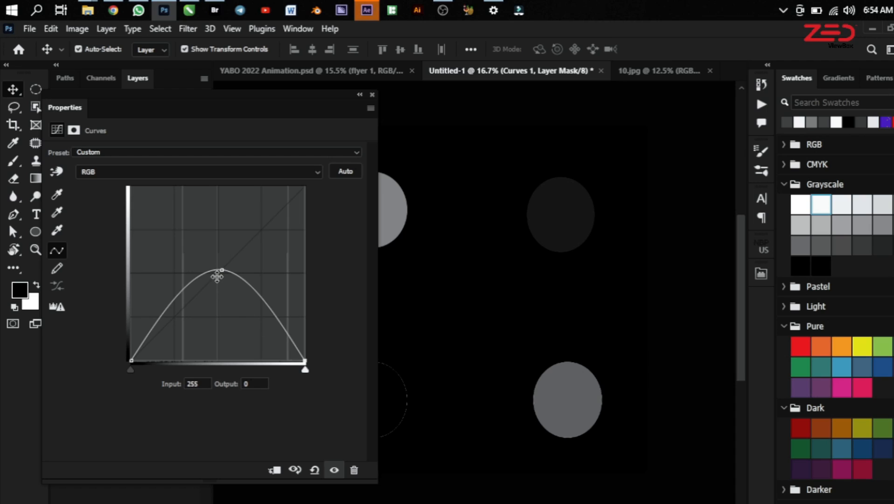
mouse_move(221, 270)
mouse_down()
mouse_move(220, 365)
mouse_move(216, 257)
mouse_up()
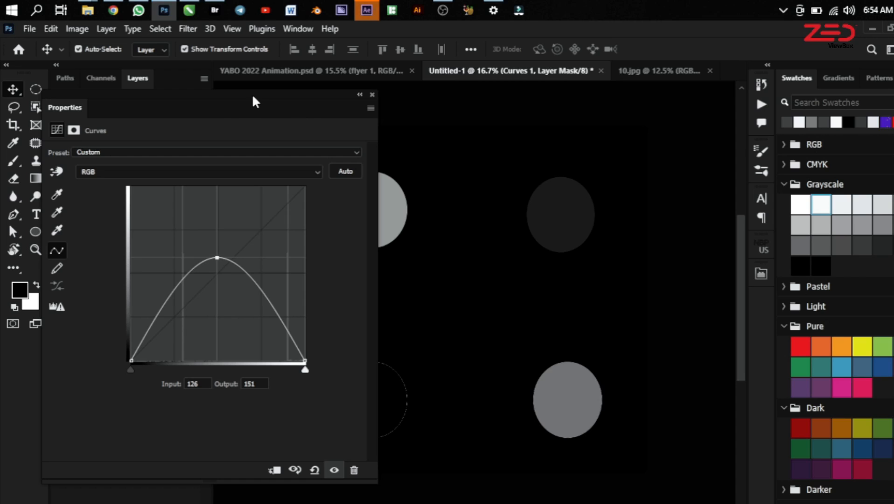
- Uncover the gray and black circles, raise the white point's output to 43, and reset the curve to its default
drag(223, 112, 753, 87)
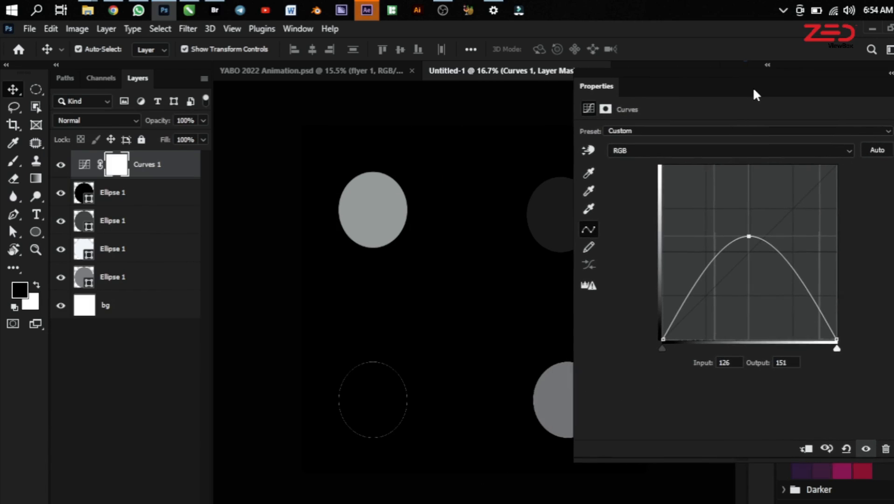
click(842, 338)
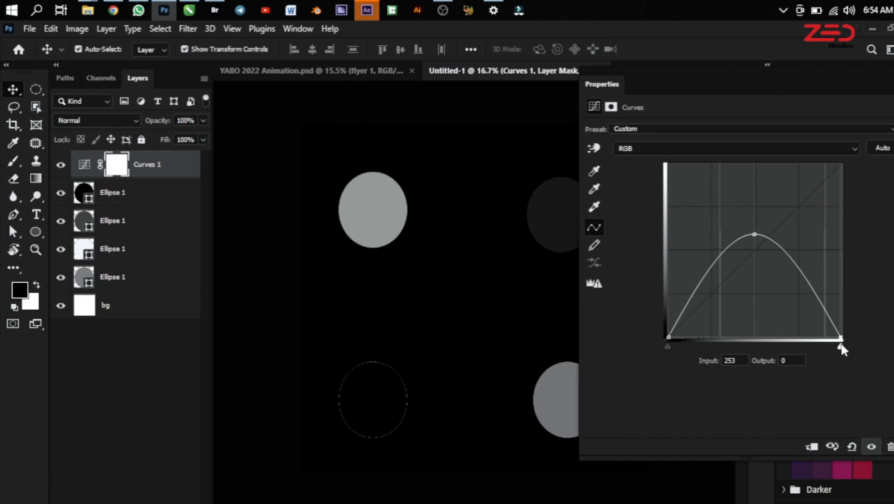
drag(841, 338, 852, 308)
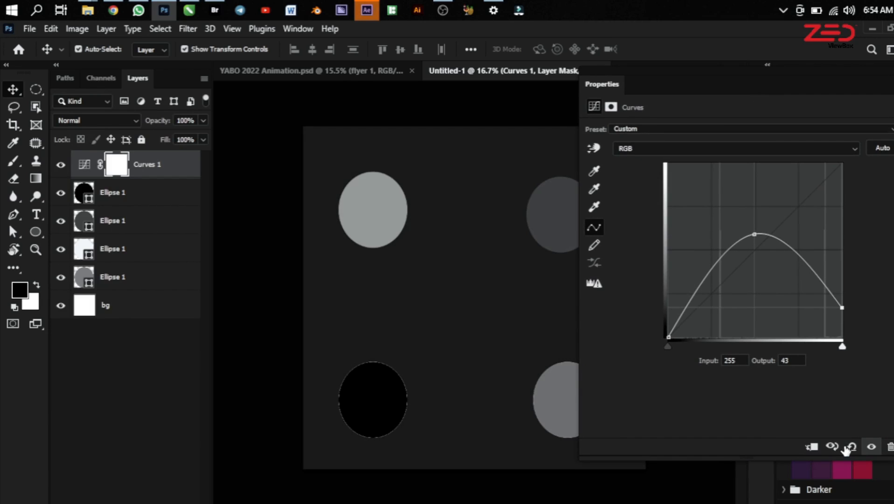
click(851, 447)
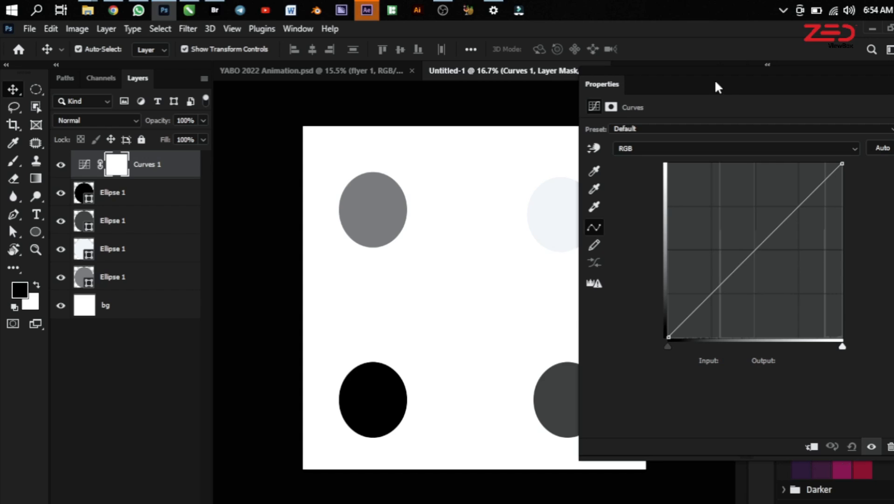
- Switch to the YABO 2022 Animation.psd flyer, add a Curves adjustment layer above all groups, and move its settings clear of the artwork
mouse_move(684, 82)
mouse_down()
mouse_move(800, 82)
mouse_move(674, 77)
mouse_up()
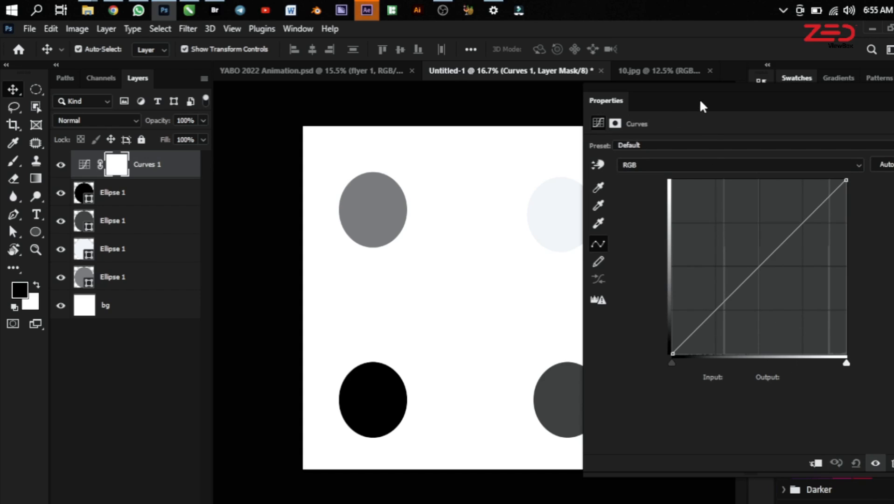
drag(700, 102, 590, 168)
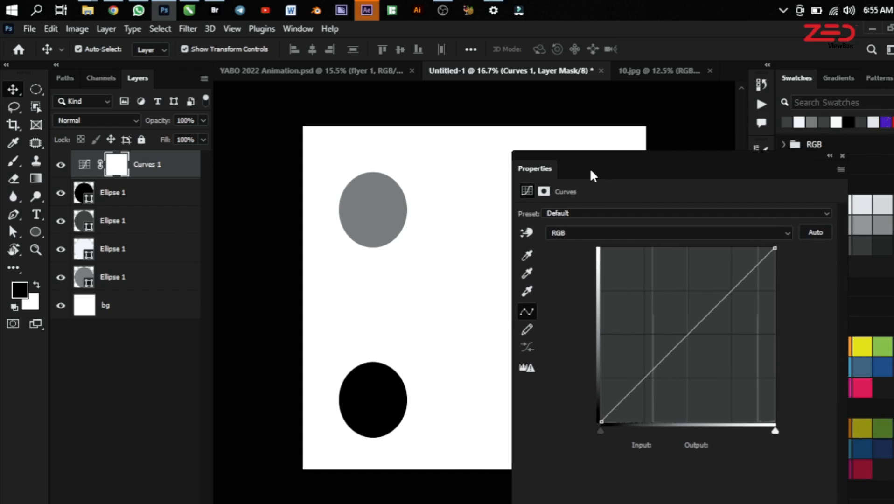
click(636, 68)
click(295, 70)
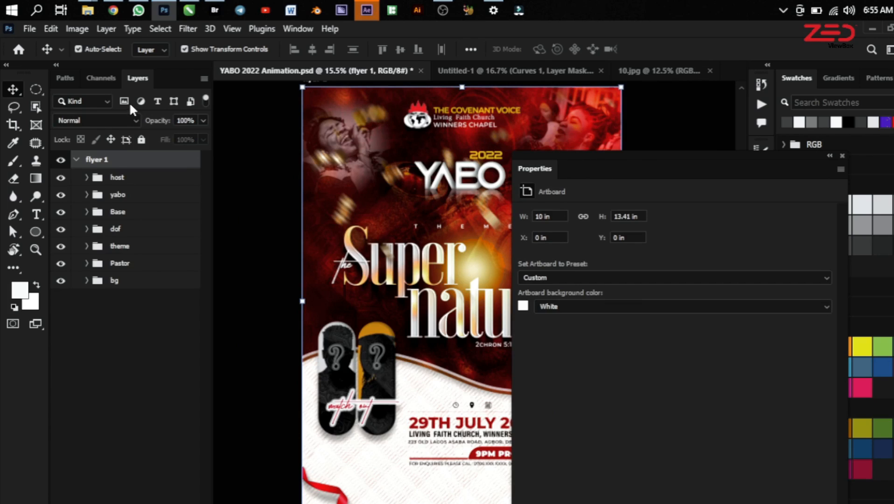
click(130, 503)
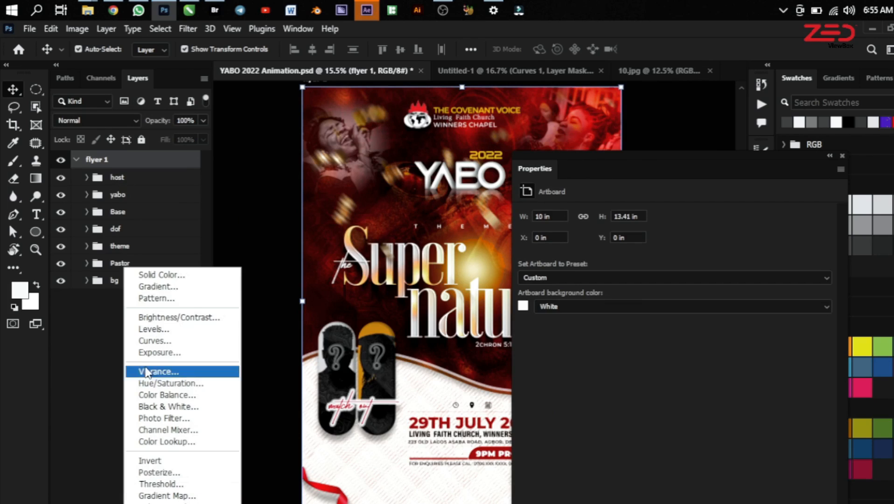
click(155, 341)
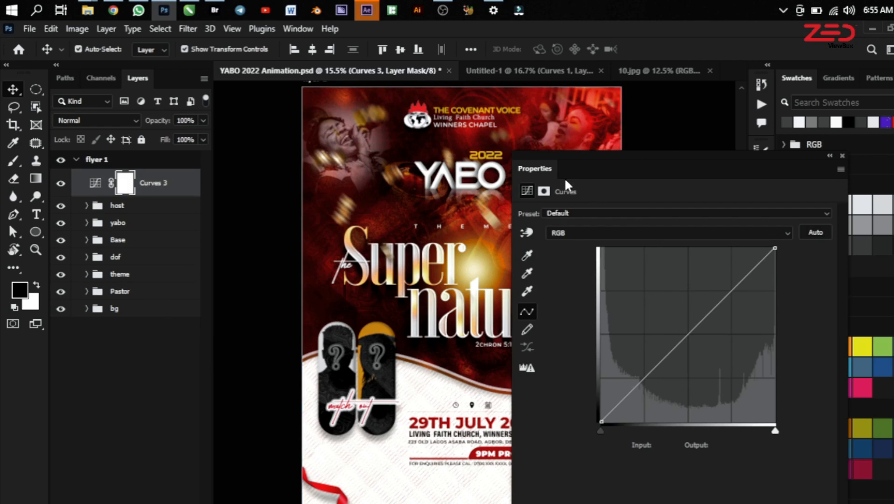
drag(588, 168, 686, 113)
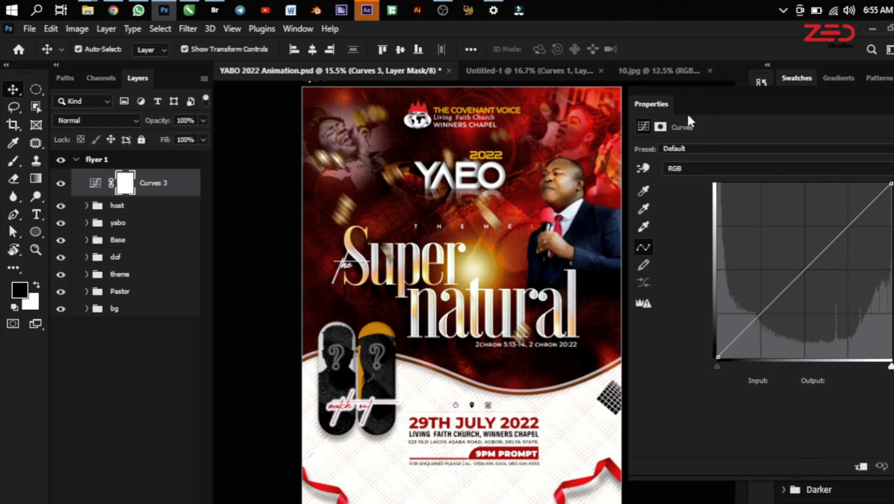
- Try brightening the flyer's midtones to input 82, output 163, try darkening them to input 151, output 83, and bring the curve back to near-diagonal
click(795, 275)
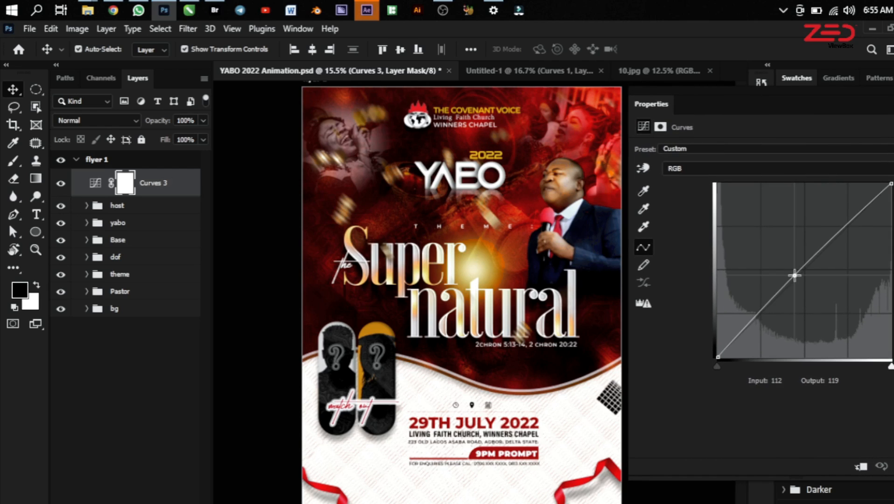
click(773, 246)
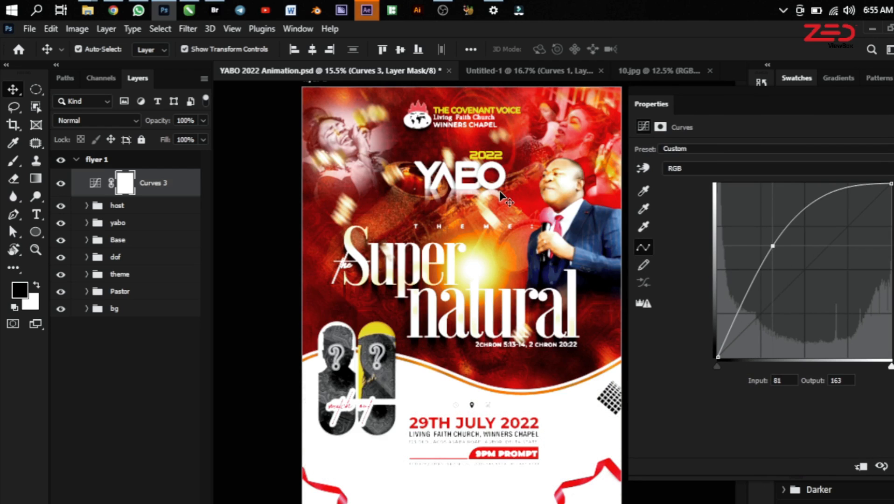
click(774, 246)
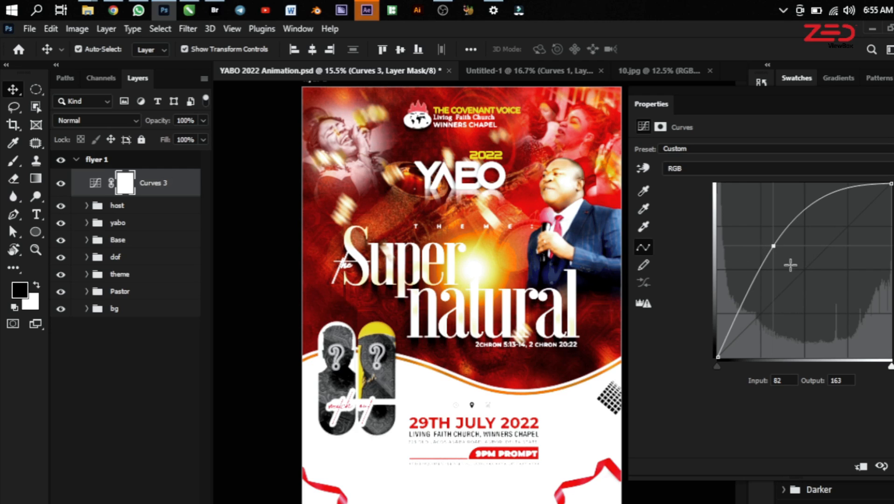
click(822, 300)
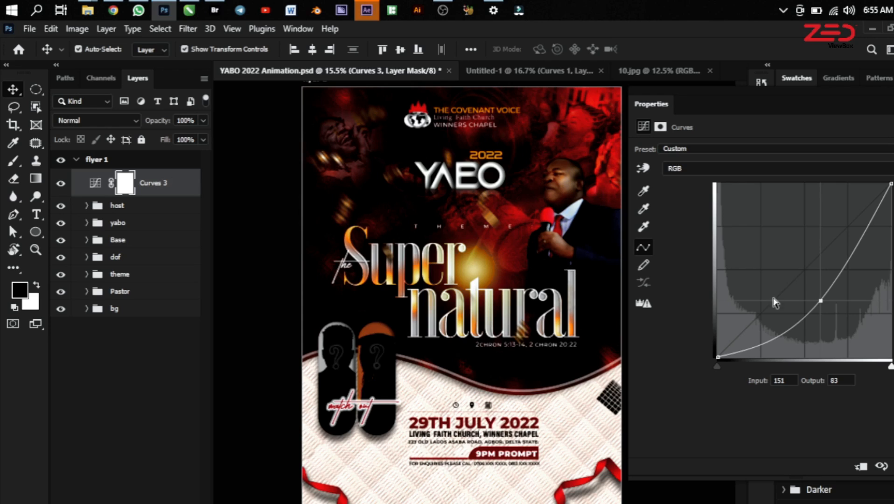
click(820, 300)
key(Delete)
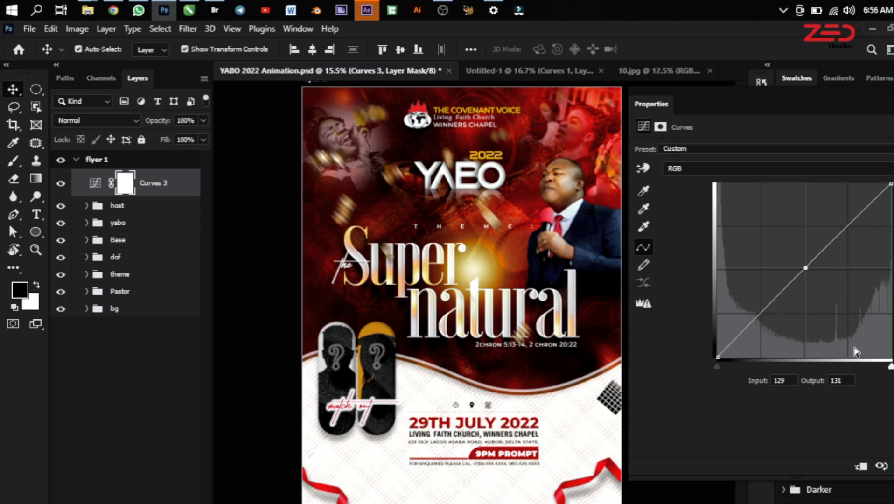
- Delete the flyer's Curves adjustment layer and add a fresh Curves adjustment layer above the host group
drag(779, 101, 641, 119)
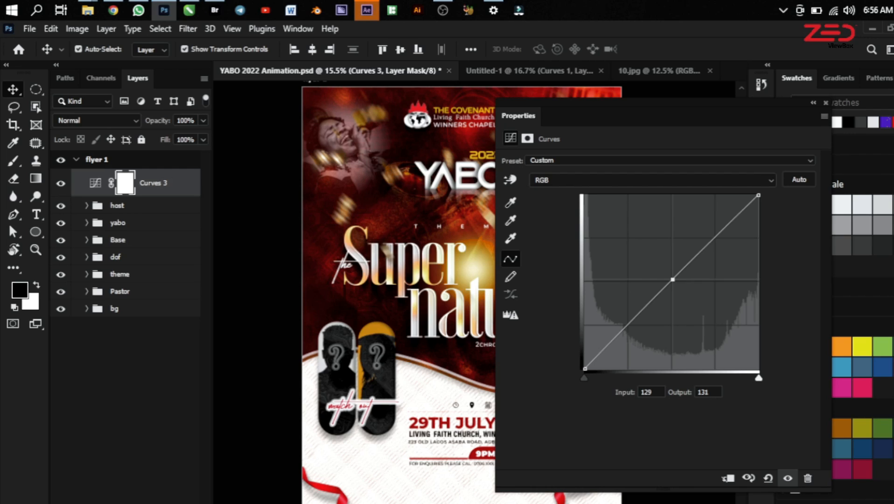
key(Delete)
key(Delete)
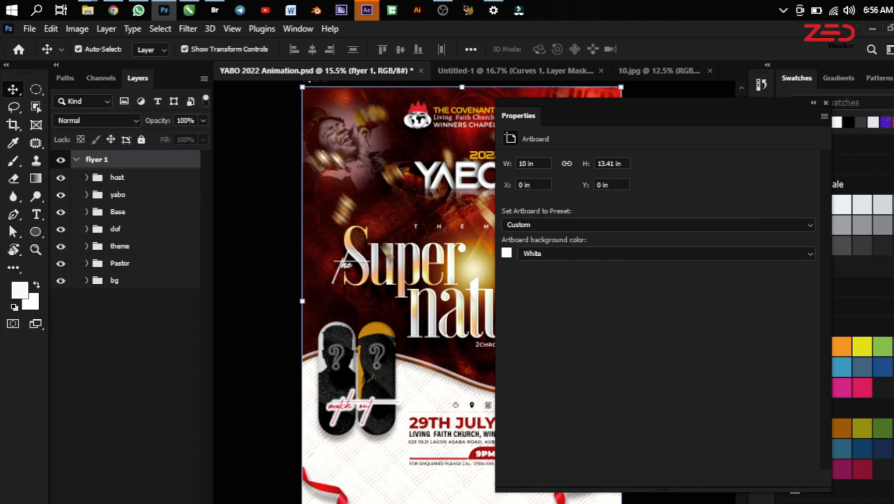
click(140, 502)
click(189, 344)
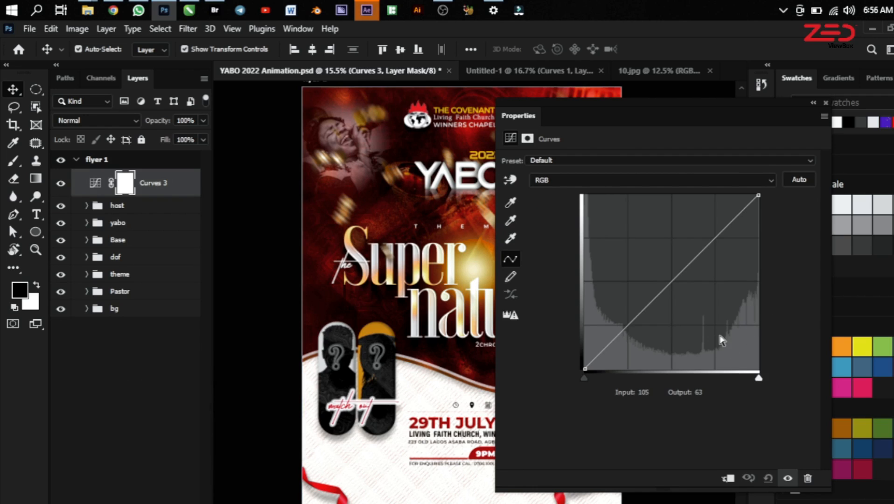
- Add a shadow point to the flyer's curve at input 55, lower its output to 39 and then 33, and compare with the previous state
drag(577, 109, 669, 109)
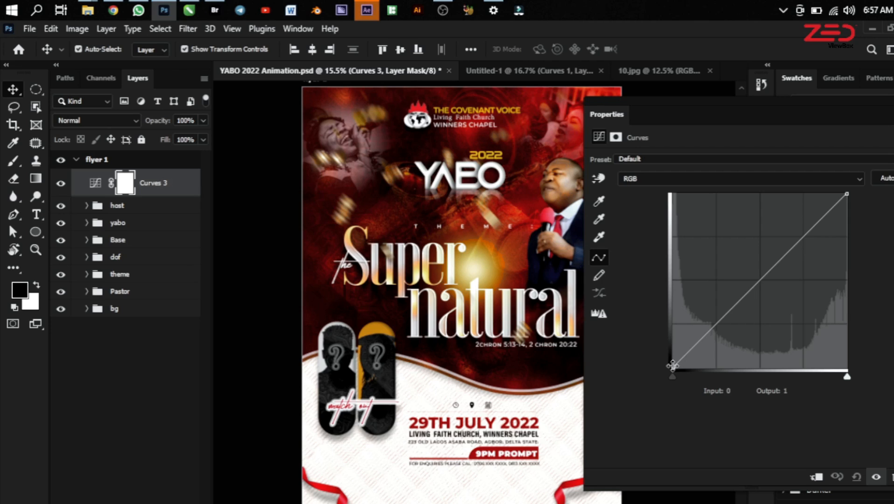
click(711, 328)
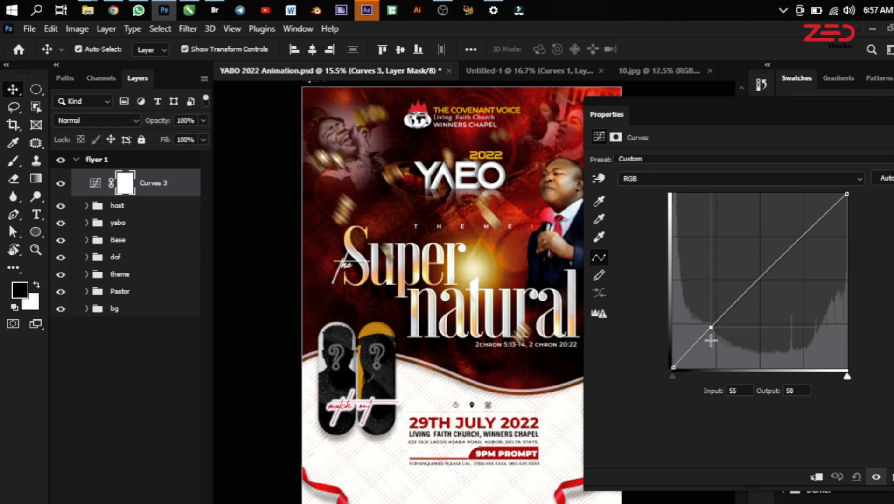
drag(711, 340, 711, 340)
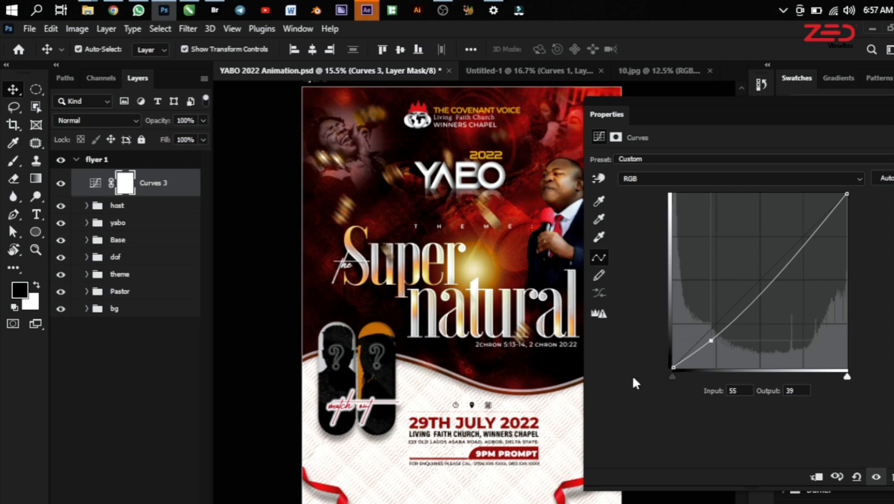
click(838, 482)
drag(713, 343, 713, 348)
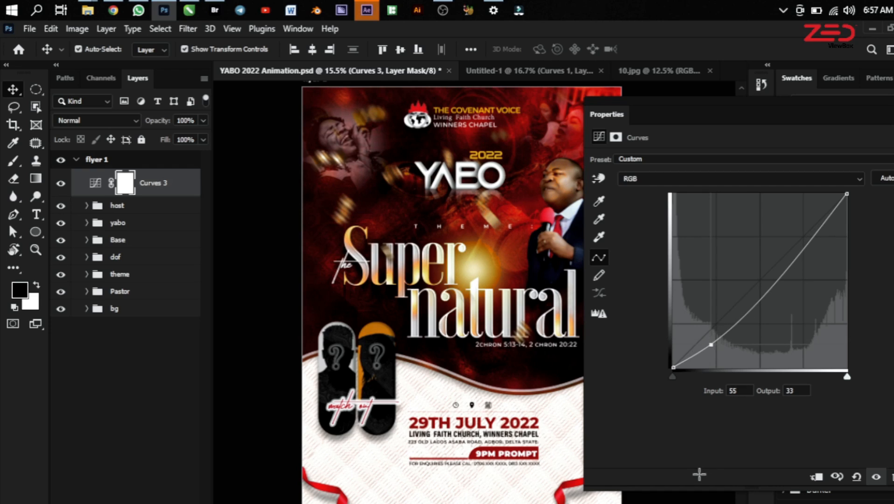
click(838, 477)
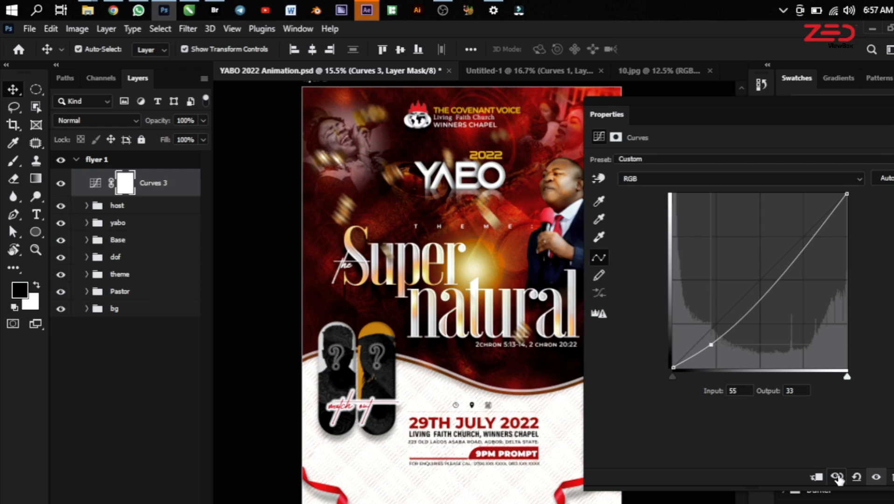
click(838, 478)
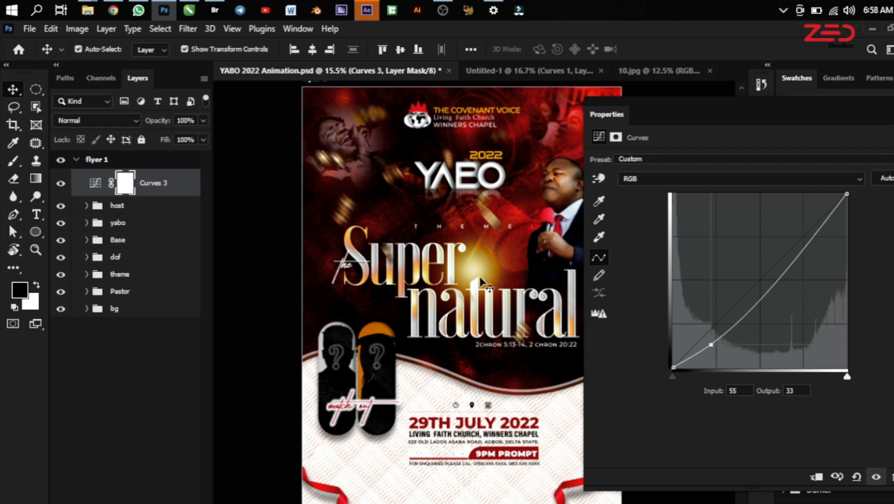
- Add a highlight point to the flyer's curve and raise it to input 195, output 204
drag(706, 111, 721, 99)
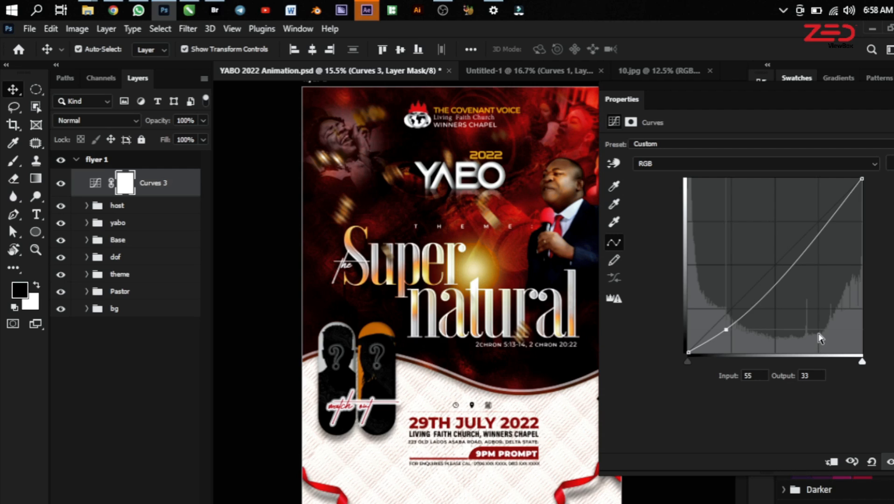
click(821, 232)
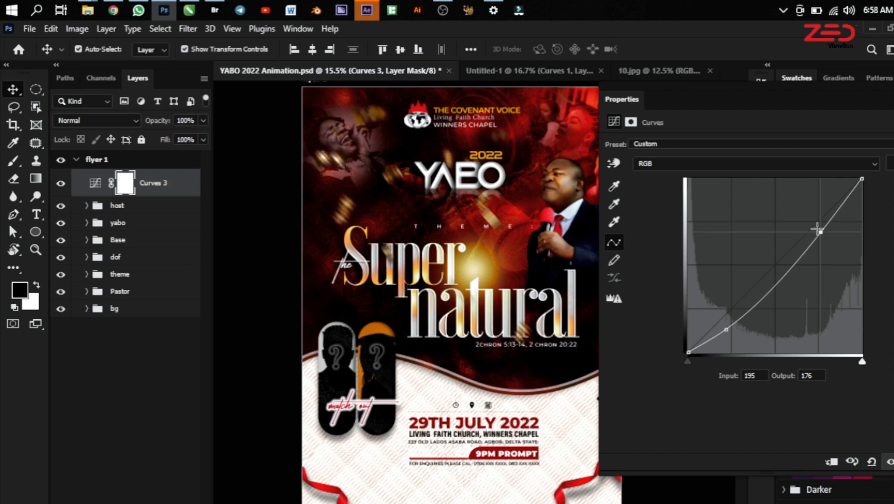
drag(820, 220, 819, 221)
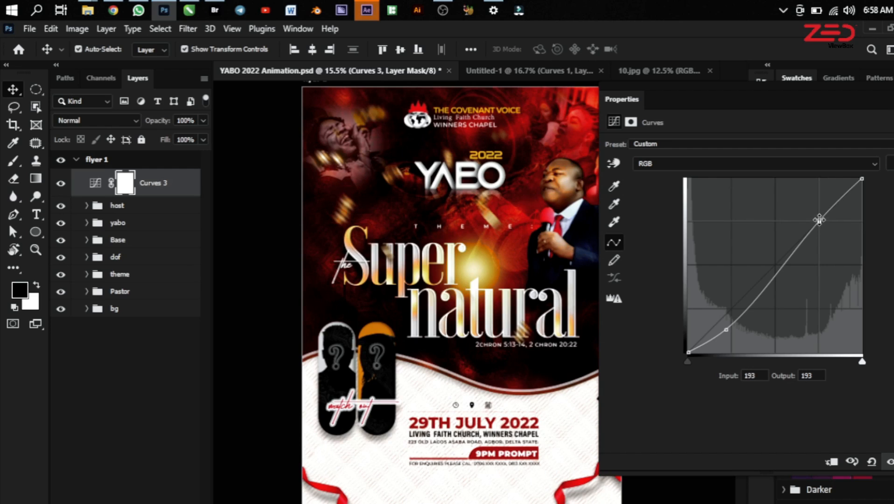
click(759, 371)
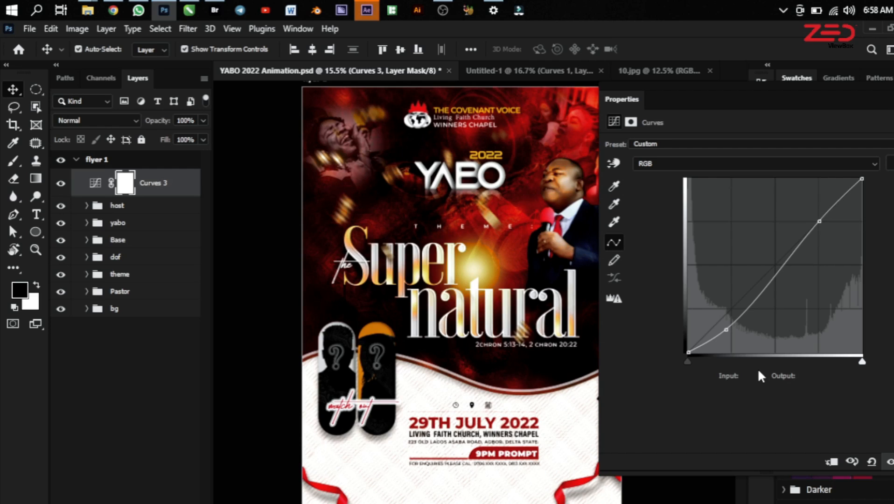
click(820, 222)
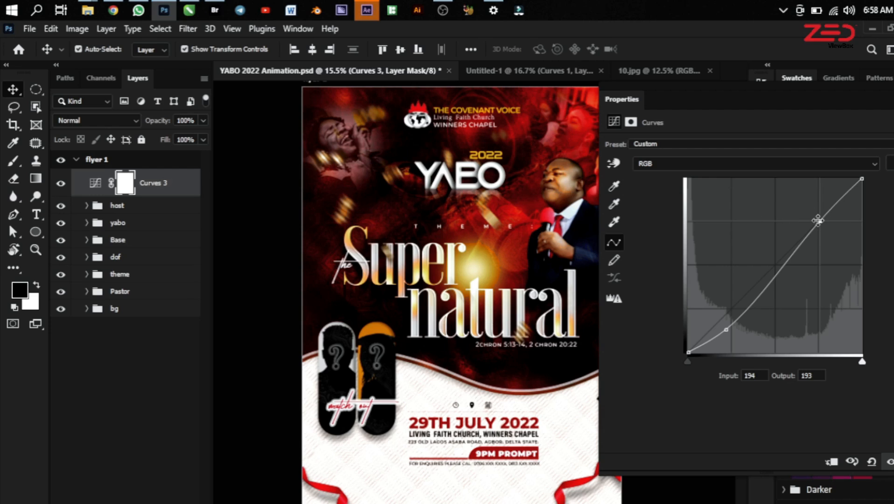
drag(818, 220, 819, 214)
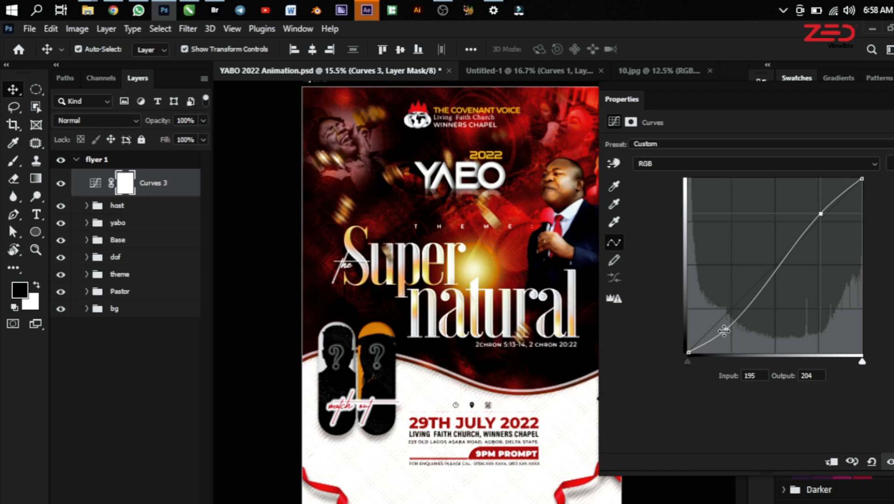
- Switch to the 10.jpg chipmunk photo and add a Curves adjustment layer above its Background layer
drag(791, 103, 645, 107)
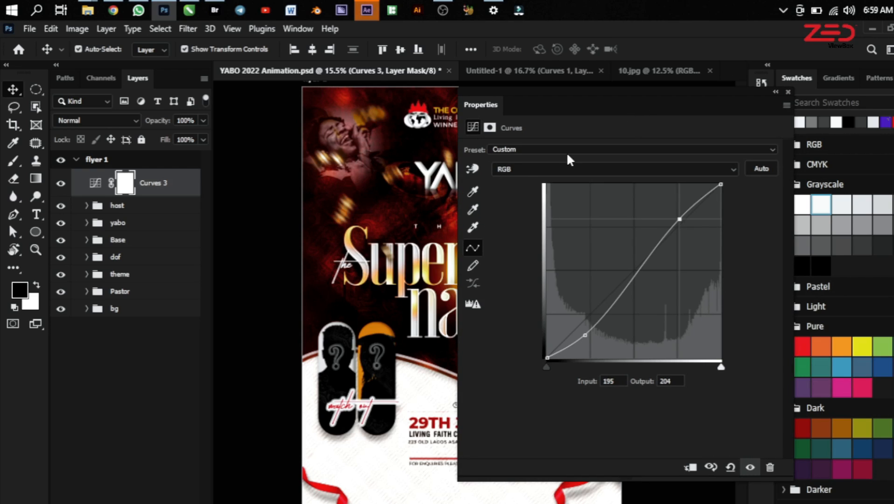
click(647, 69)
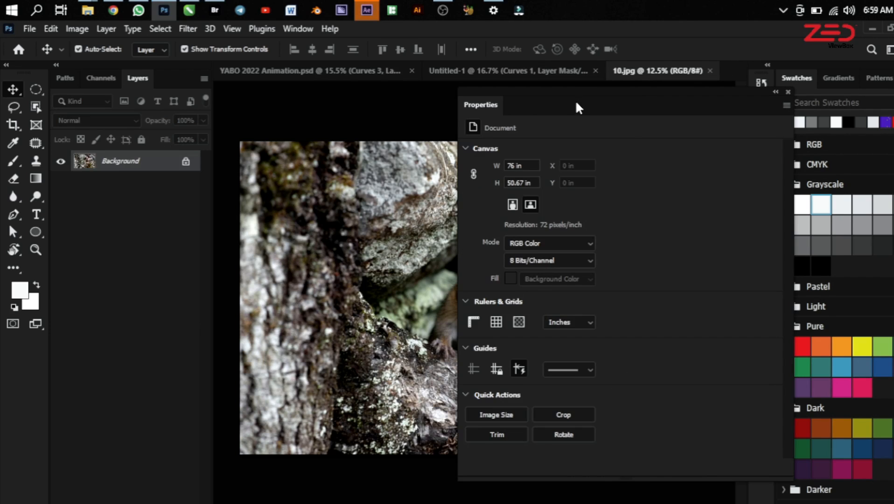
drag(575, 99, 274, 125)
click(130, 503)
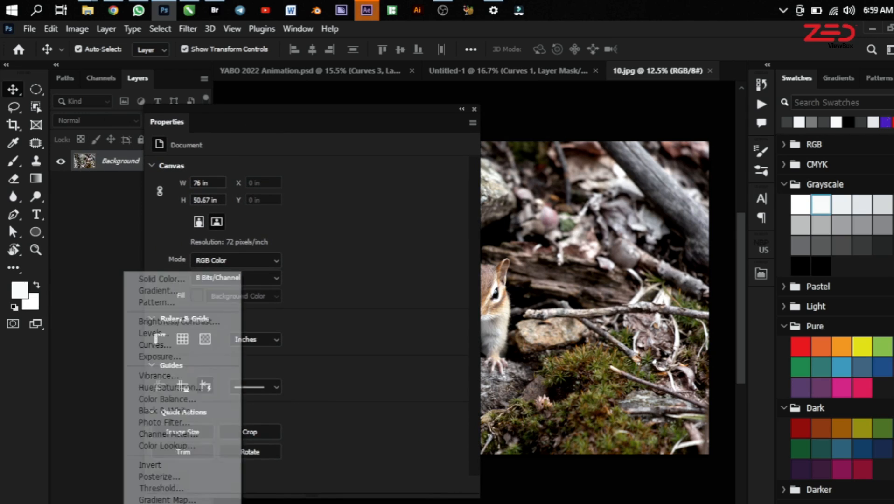
click(164, 349)
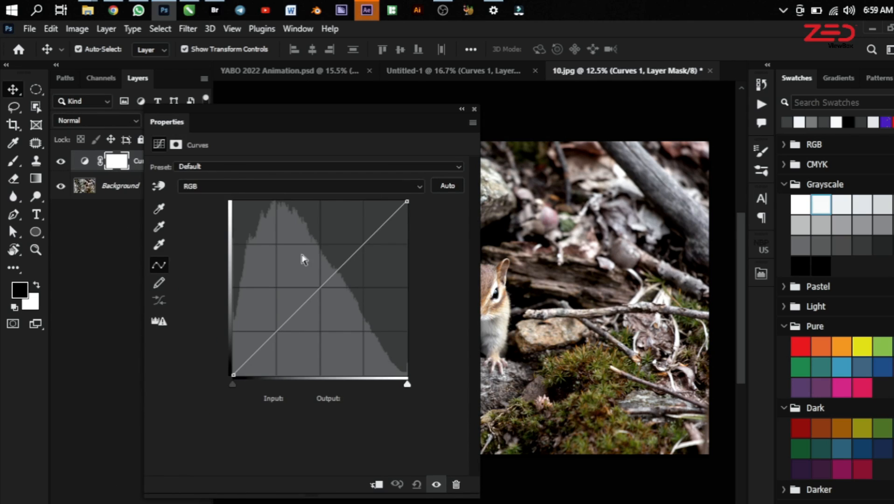
- Dock the Curves settings beside the canvas and narrow them to leave more room for the chipmunk photo
drag(316, 134, 740, 155)
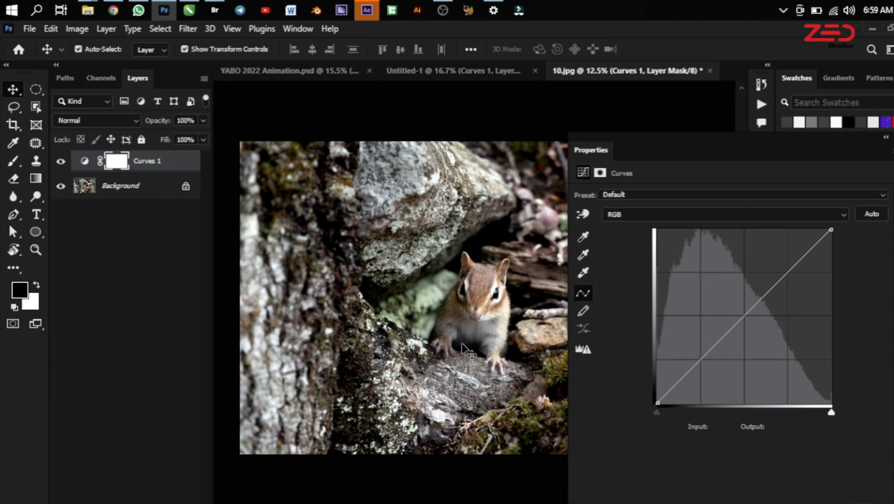
mouse_move(740, 149)
mouse_down()
mouse_move(755, 146)
mouse_move(746, 147)
mouse_up()
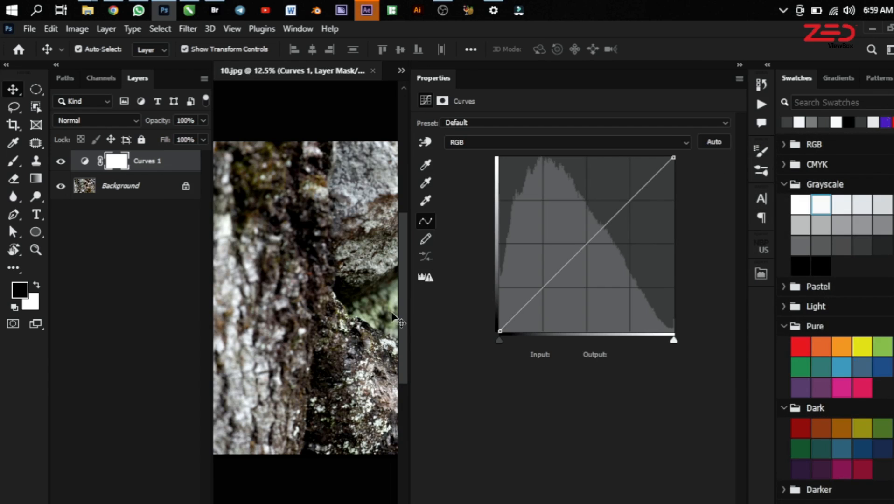
scroll(286, 322, down, 2)
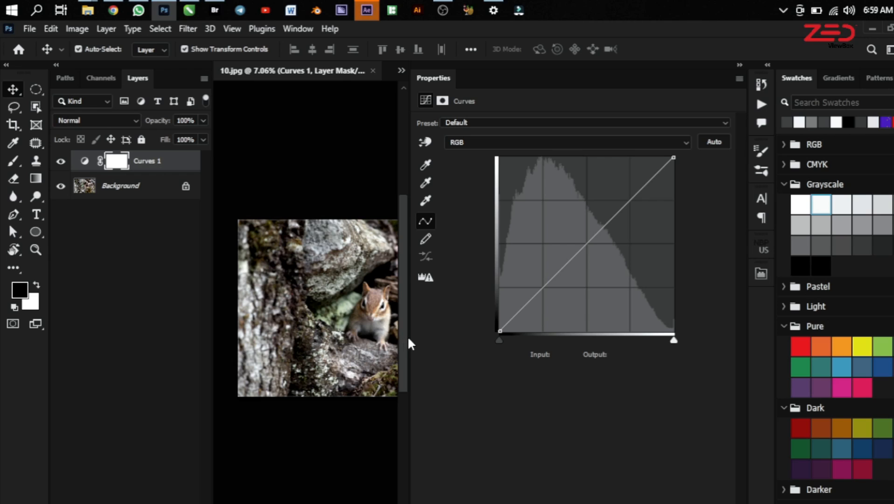
drag(410, 336, 546, 344)
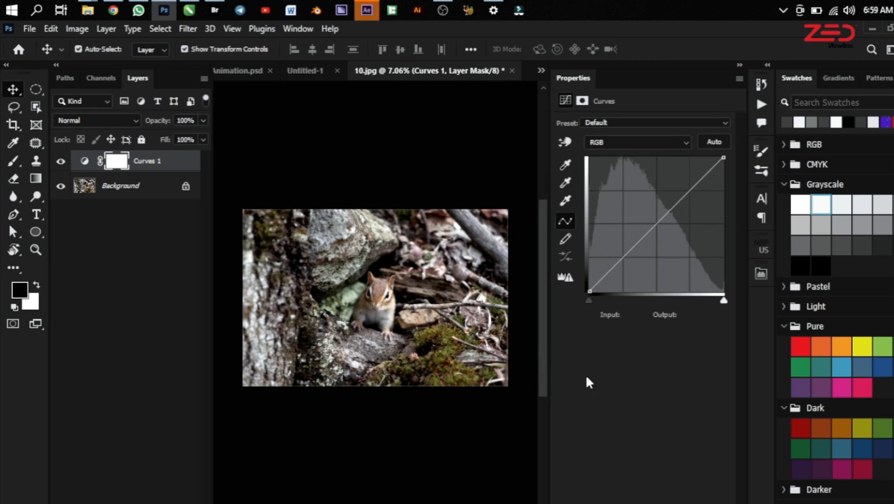
scroll(346, 276, up, 2)
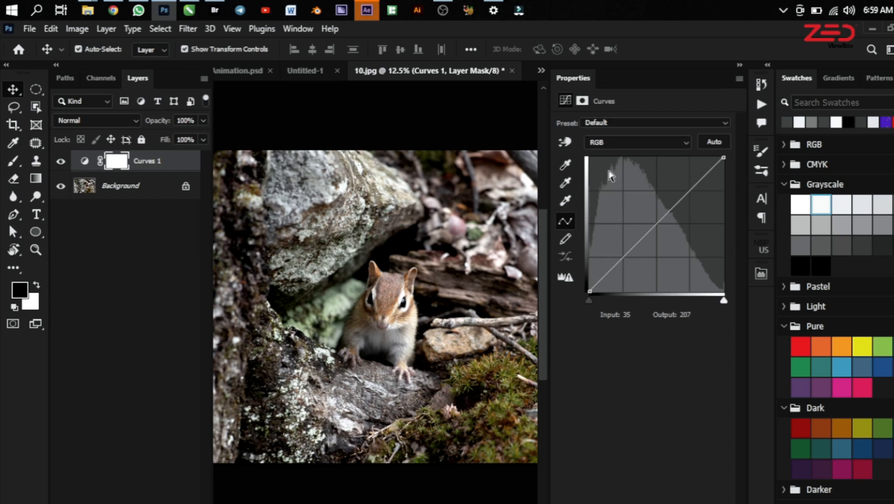
scroll(613, 177, down, 1)
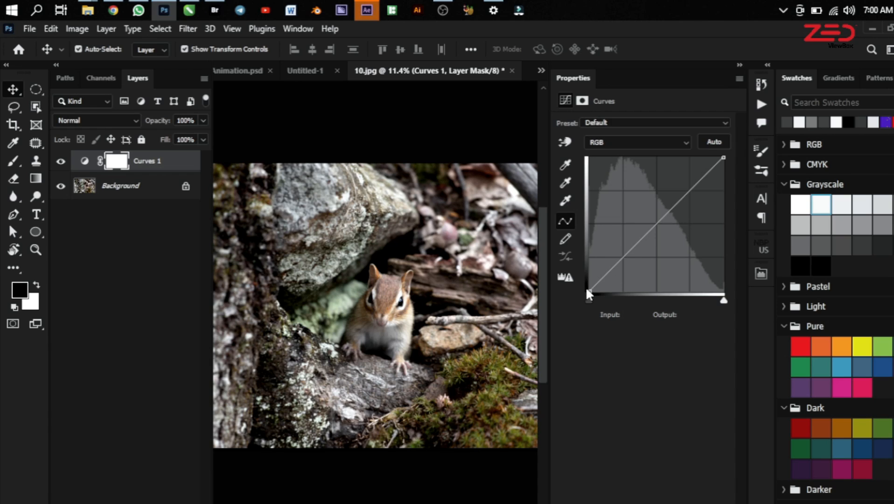
- Add a shadow point to the photo's curve at input 60 and lower its output to 44 and then 34
click(621, 257)
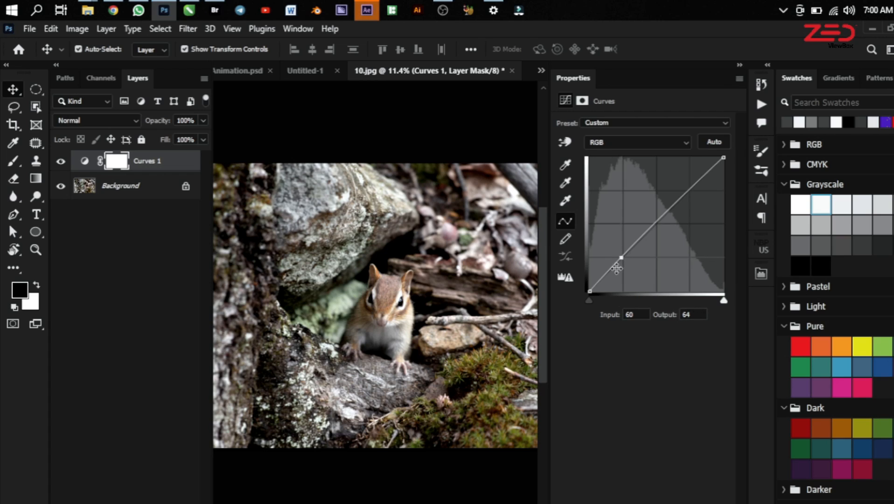
click(695, 314)
text(44)
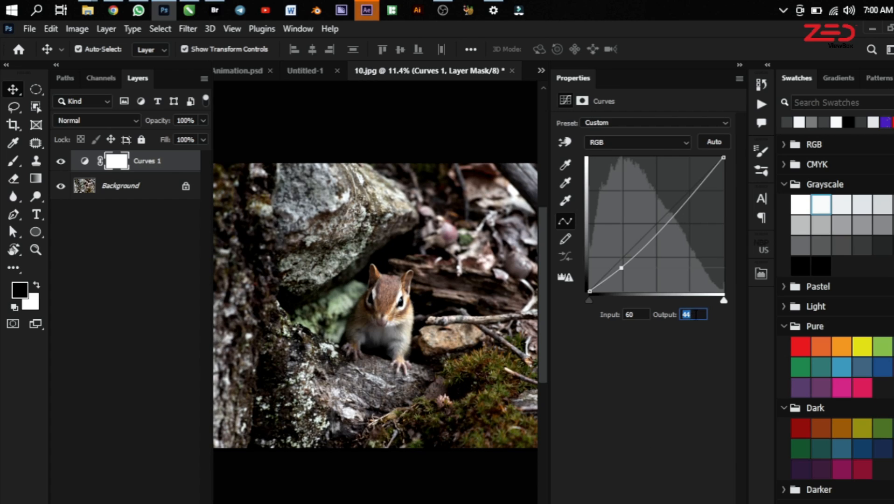
text(34)
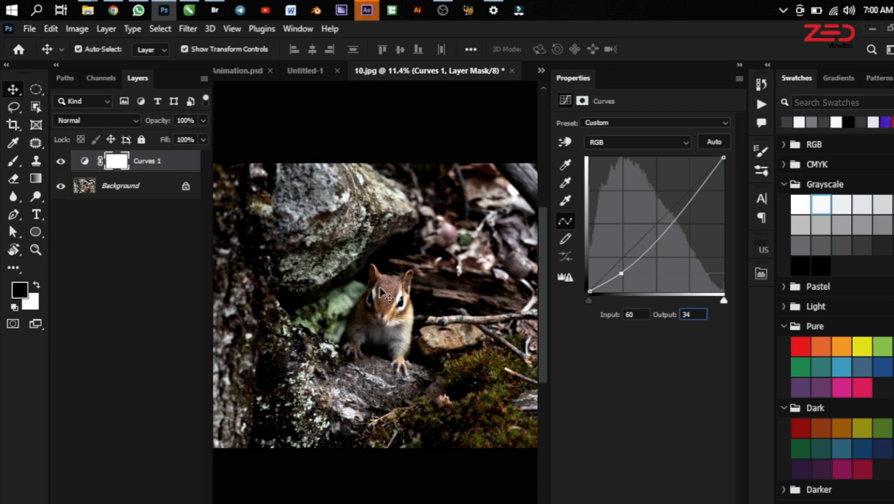
key(Return)
- Add a highlight point to the photo's curve at input 172, output 189, and compare the image with the adjustment off and on
drag(687, 206, 679, 192)
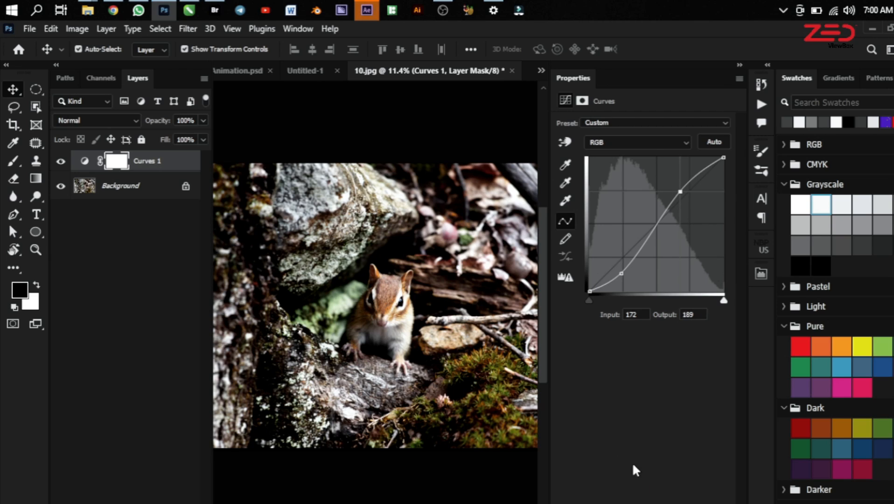
click(61, 161)
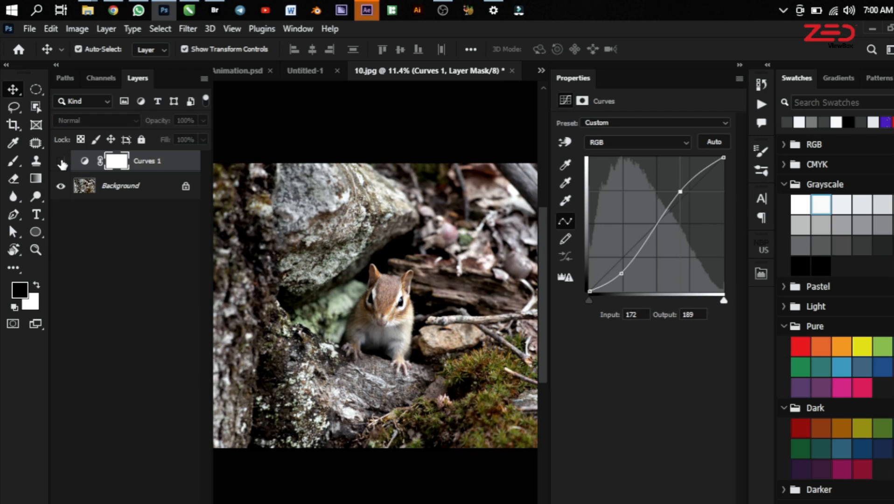
click(60, 162)
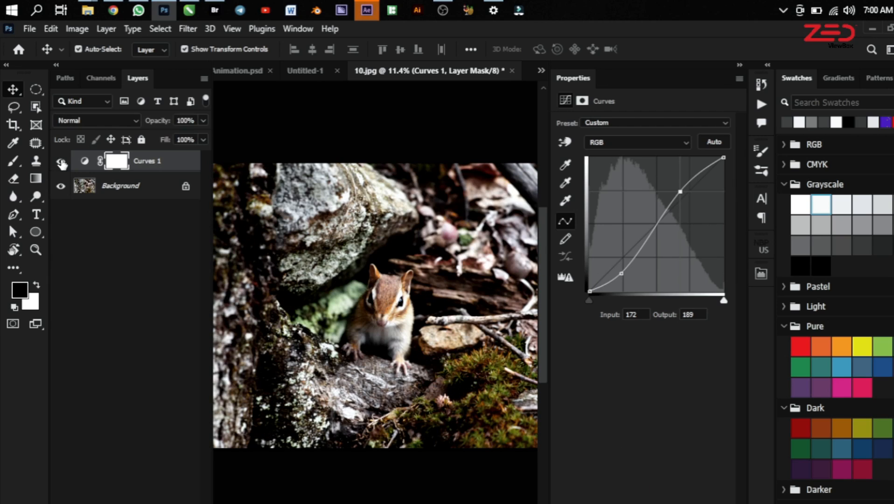
- Dock the Curves settings beneath the swatches and enlarge their area so the whole photo is uncovered
click(541, 70)
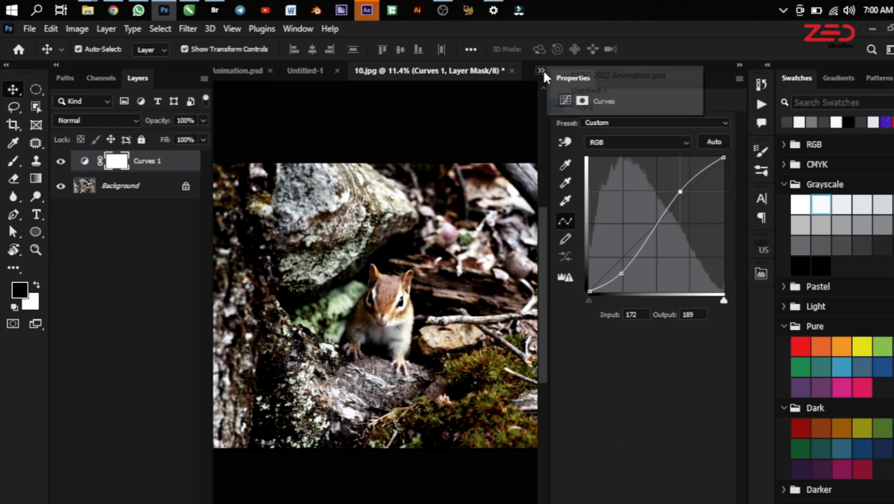
click(641, 382)
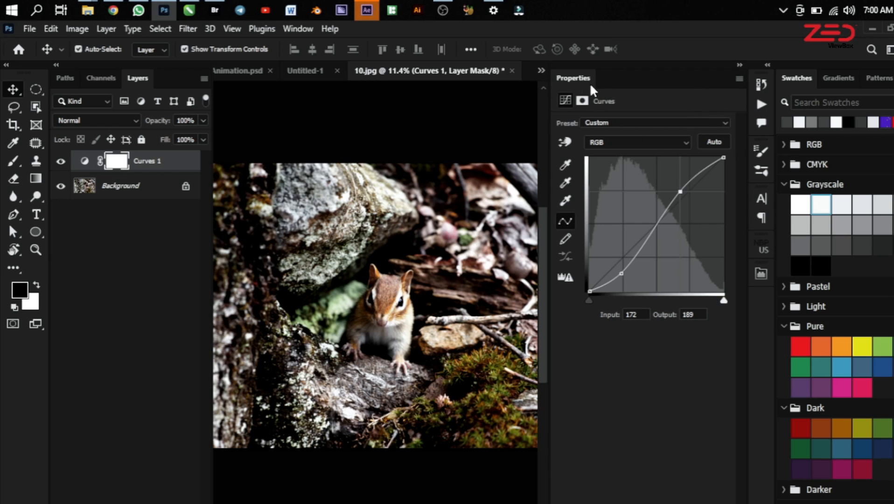
drag(574, 78, 796, 452)
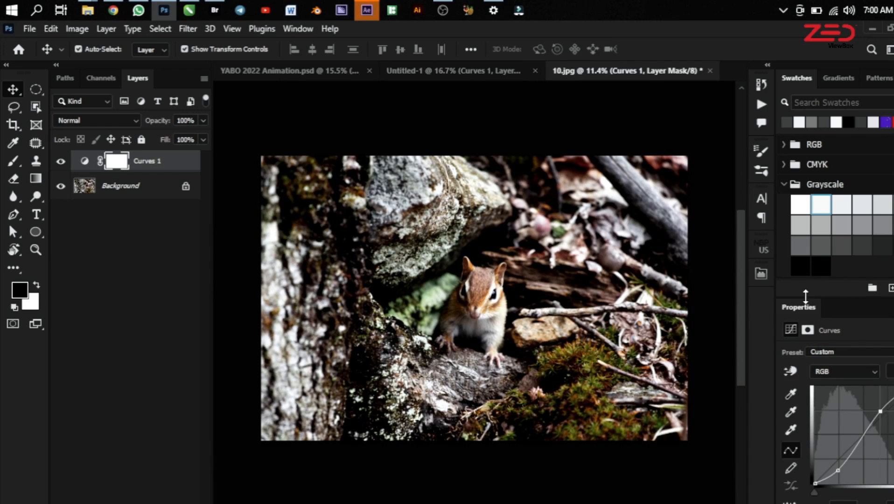
drag(805, 296, 806, 276)
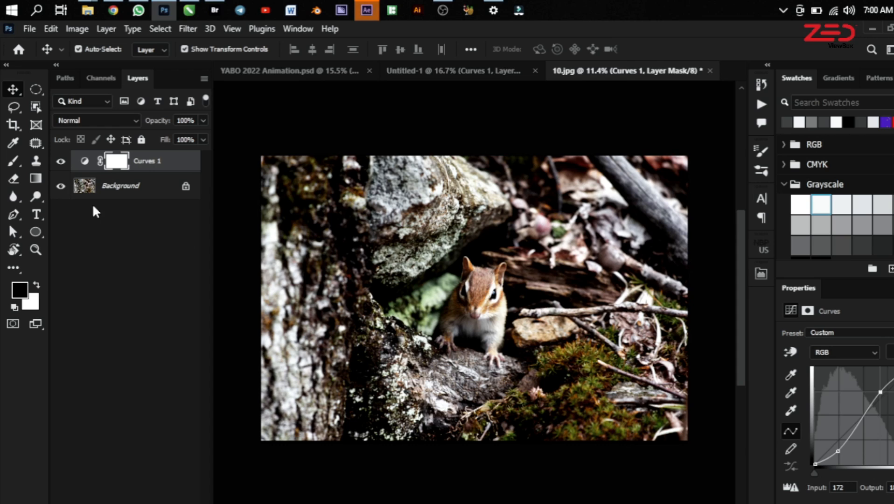
- Reduce the Curves 1 layer's opacity to 55% and compare the photo with the adjustment off and on
click(62, 161)
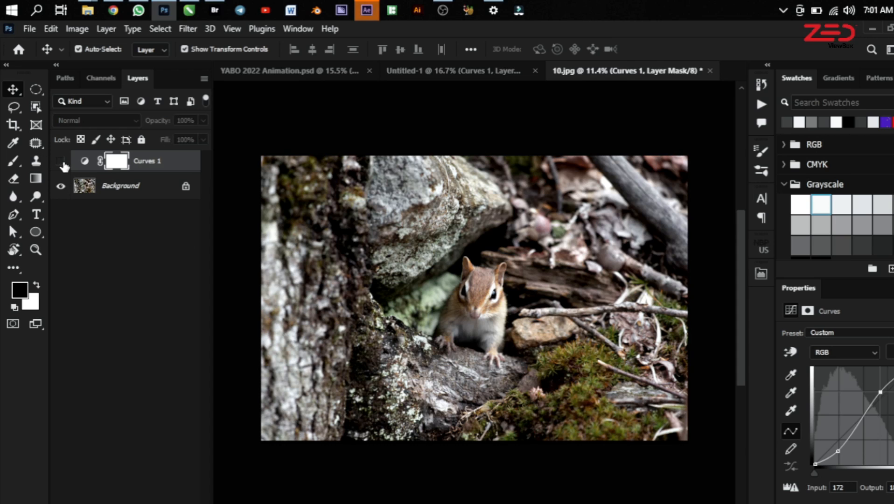
click(61, 161)
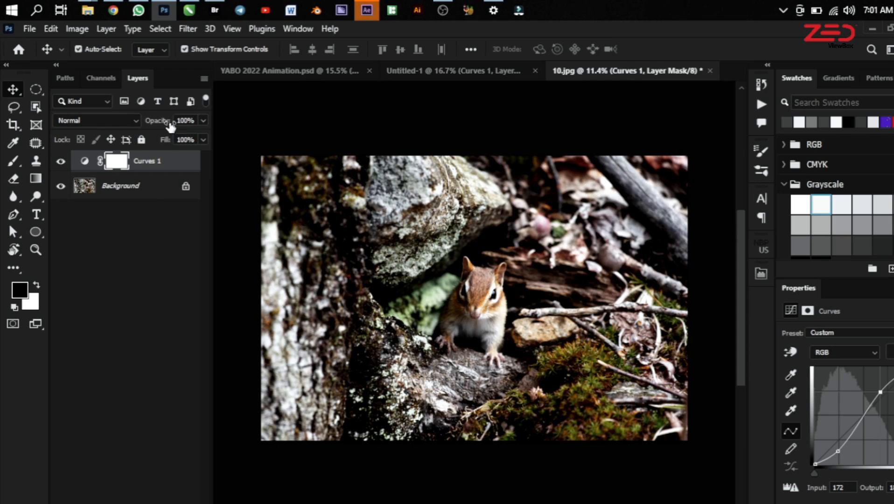
drag(171, 124, 140, 124)
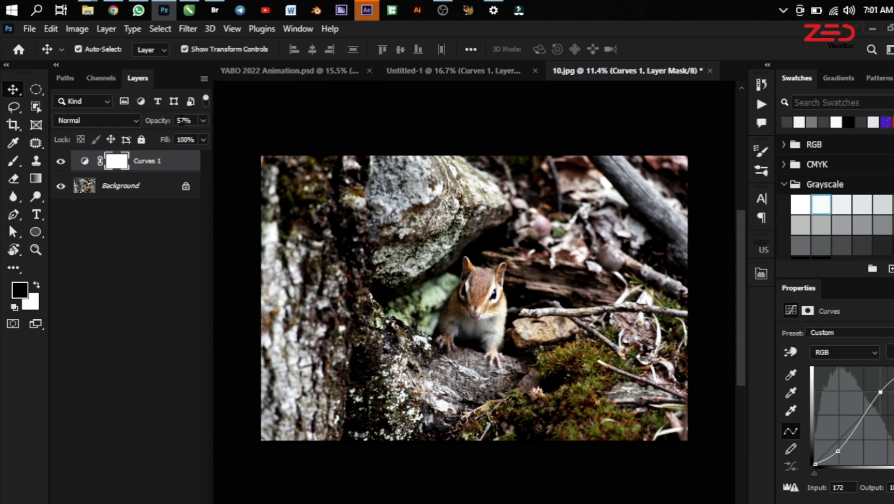
click(182, 120)
key(Return)
click(61, 162)
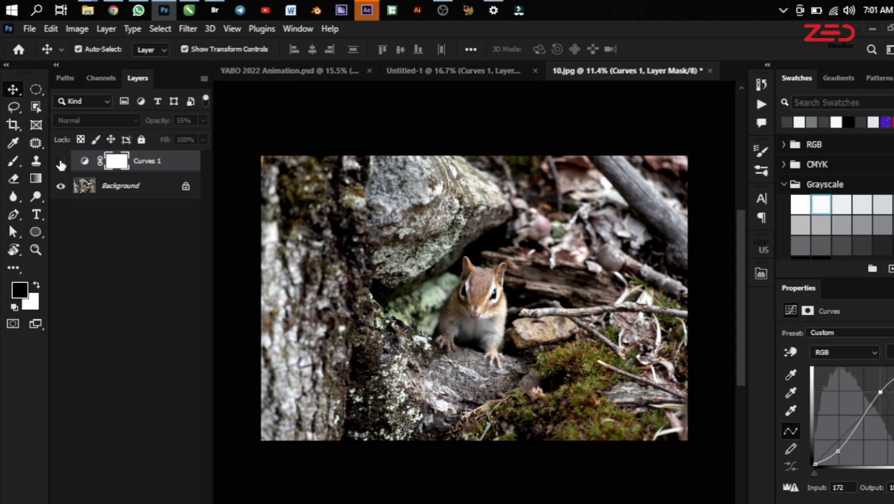
click(60, 162)
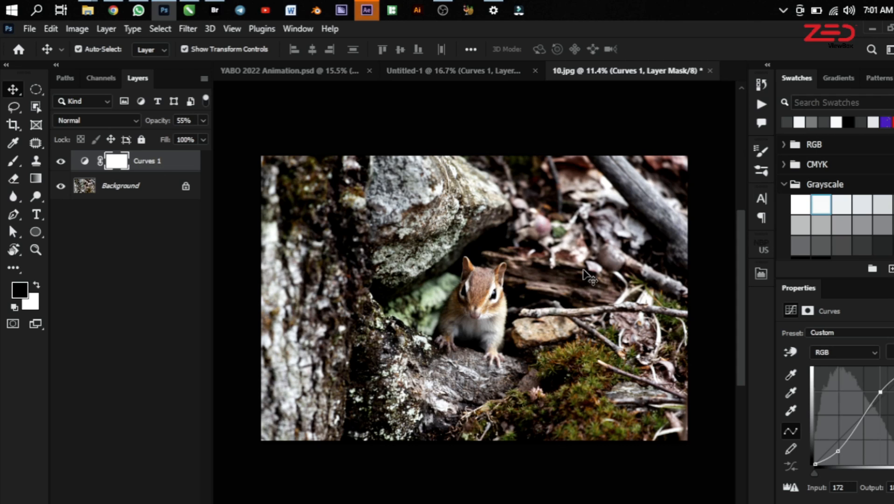
- Revisit the flyer's result, return to 10.jpg, and lift the shadow point of its curve above the diagonal at input 96
scroll(582, 269, down, 1)
scroll(582, 270, up, 2)
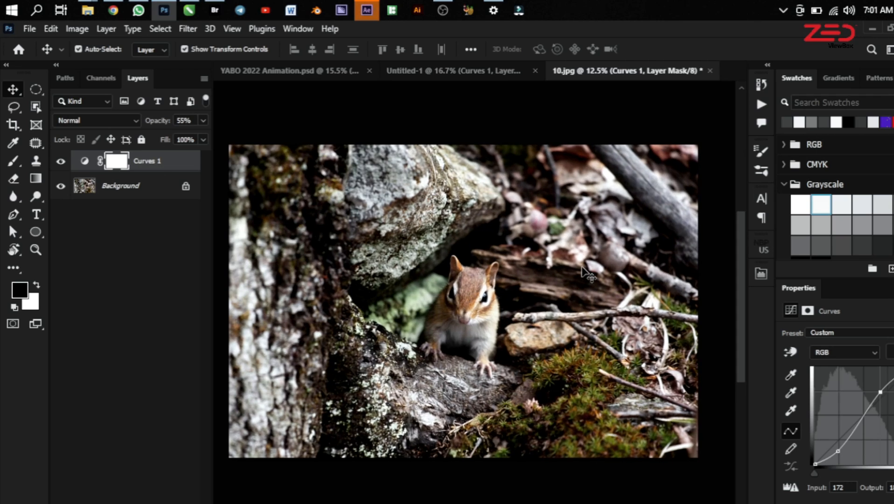
click(291, 68)
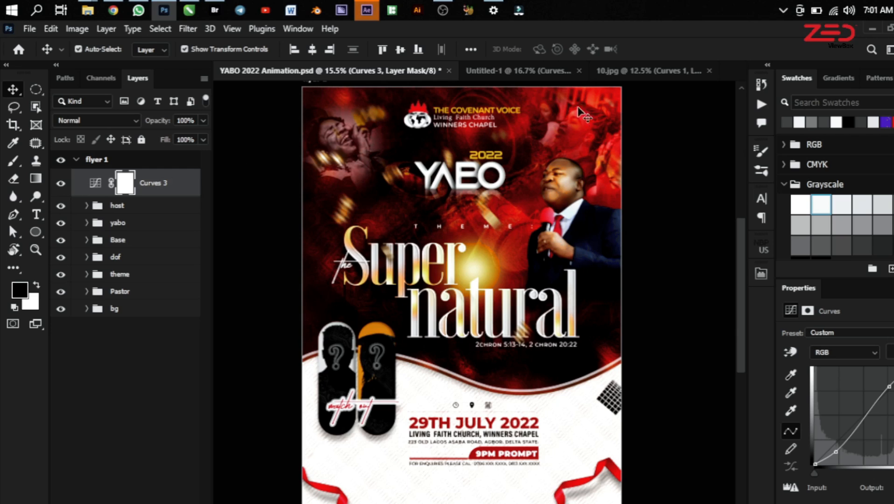
click(621, 67)
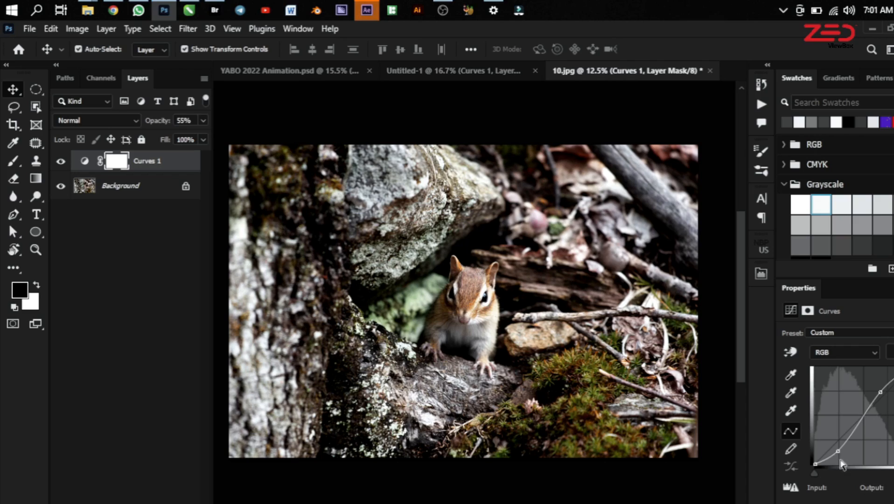
drag(838, 452, 852, 414)
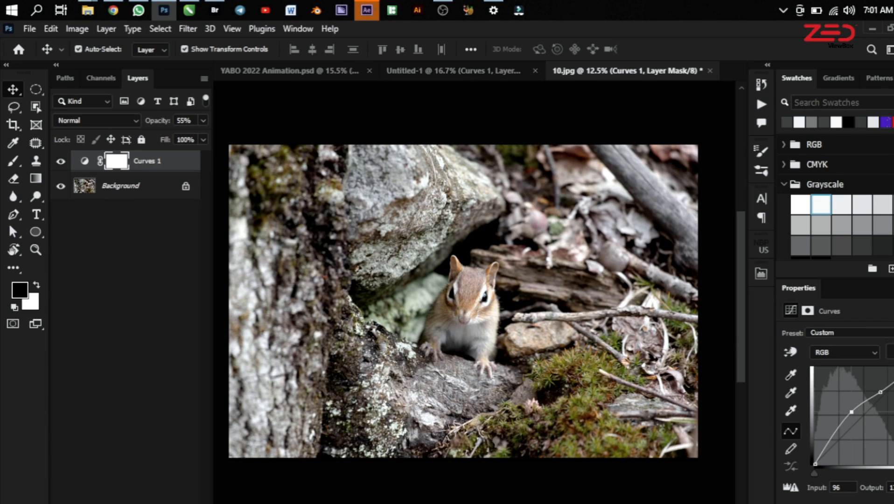
- Delete the Curves 1 adjustment layer and add a fresh Curves adjustment layer above the Background
key(Delete)
key(Delete)
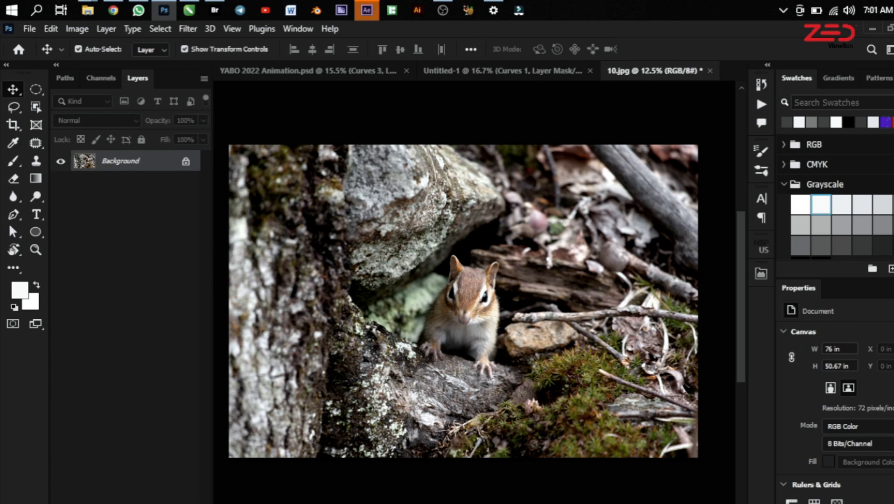
click(125, 503)
click(140, 344)
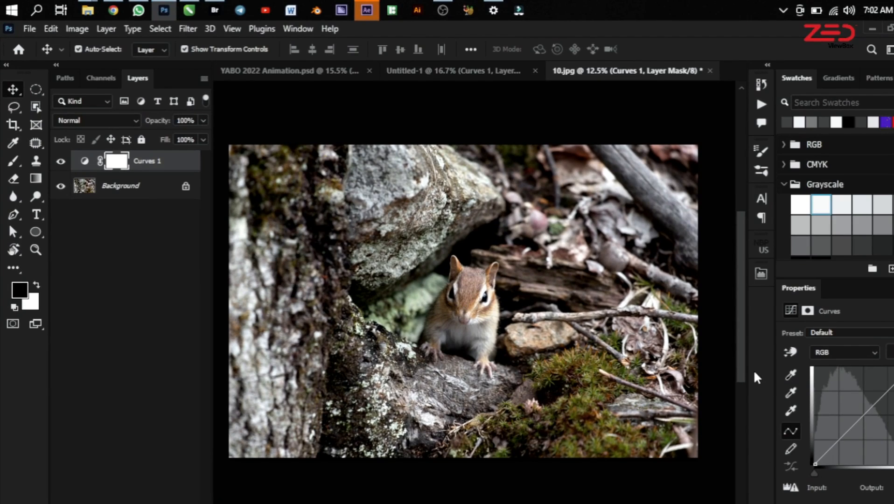
- Activate the on-image Curves adjustment tool and darken the midtones from the chipmunk's forehead at input 125
scroll(462, 306, up, 3)
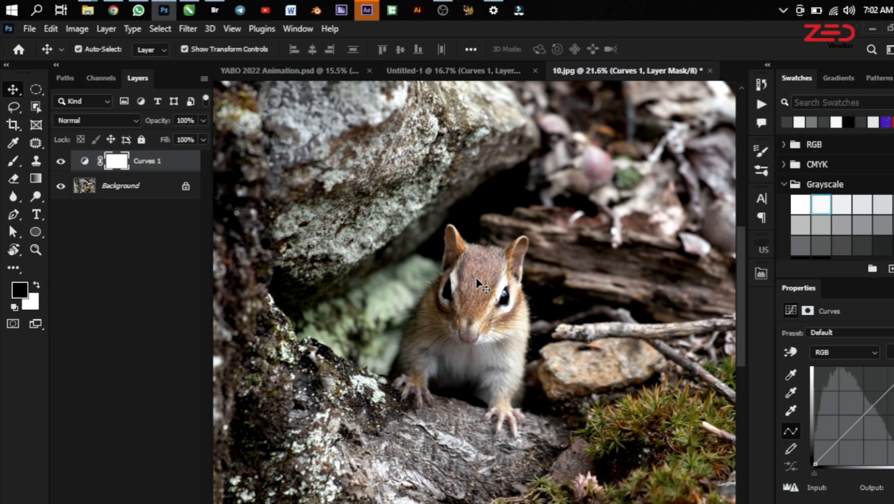
click(790, 353)
click(789, 350)
click(788, 354)
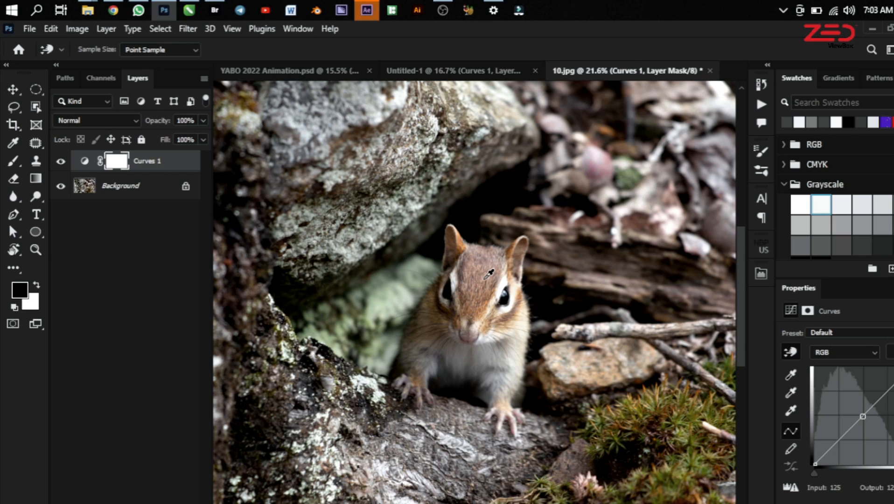
click(490, 273)
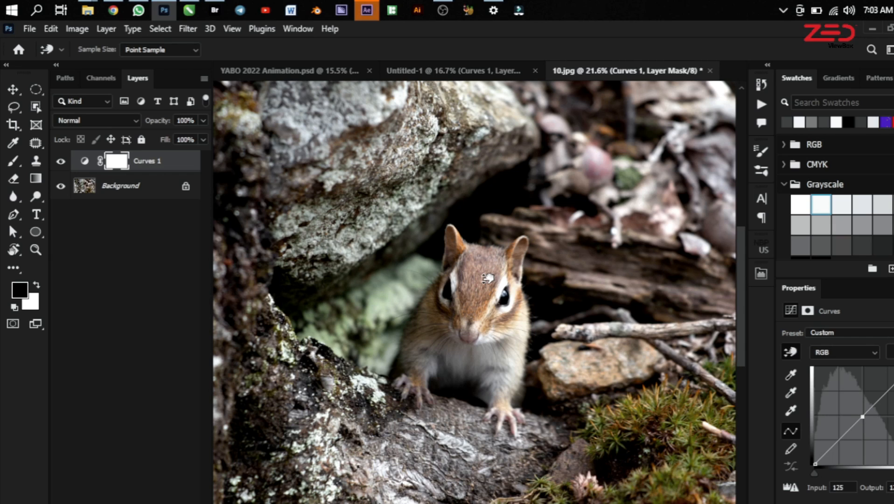
drag(488, 278, 486, 294)
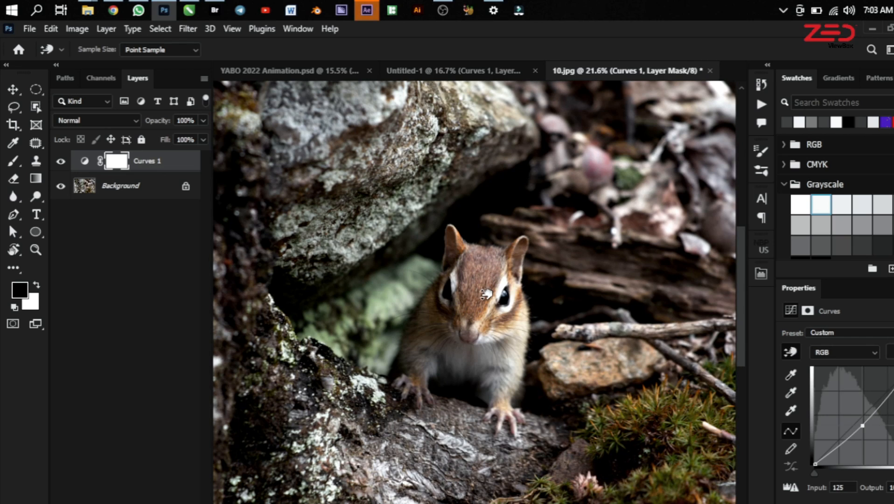
mouse_move(486, 294)
mouse_down()
mouse_move(488, 257)
mouse_move(495, 293)
mouse_up()
- Brighten the highlights from the chipmunk's light fur at input 215, and compare the photo with the adjustment off and on
drag(519, 350, 518, 342)
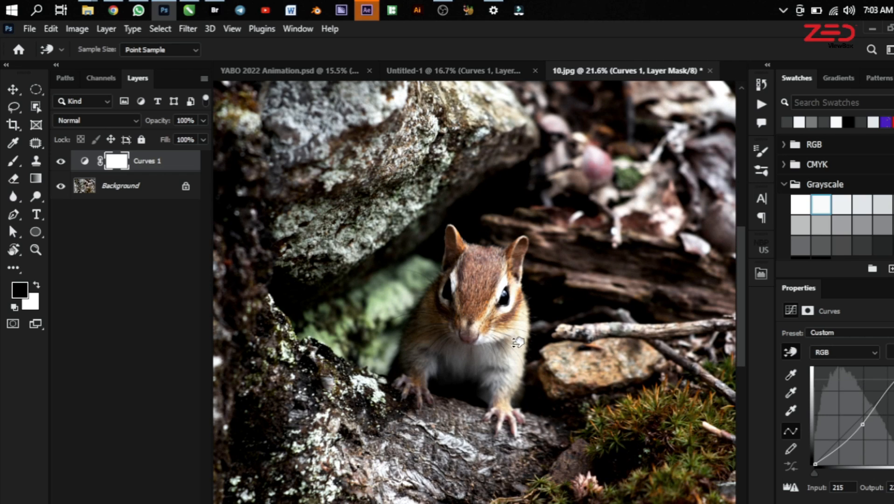
click(388, 264)
click(61, 161)
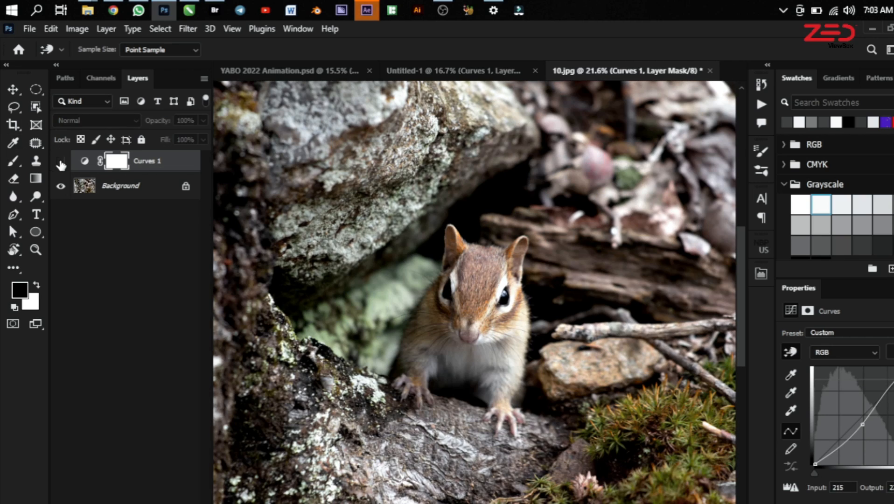
click(61, 161)
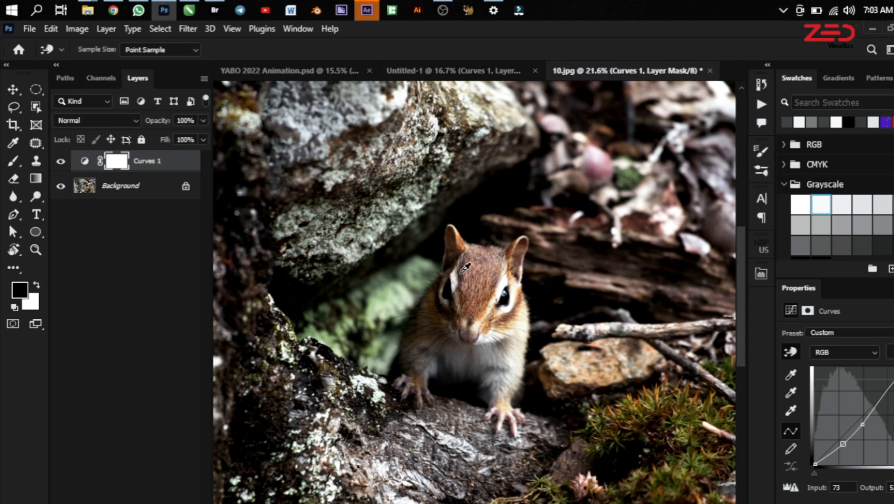
- Darken the shadow tone sampled on the chipmunk's head at input 72, compare before and after, and return to the Move tool
drag(465, 268, 463, 277)
click(61, 161)
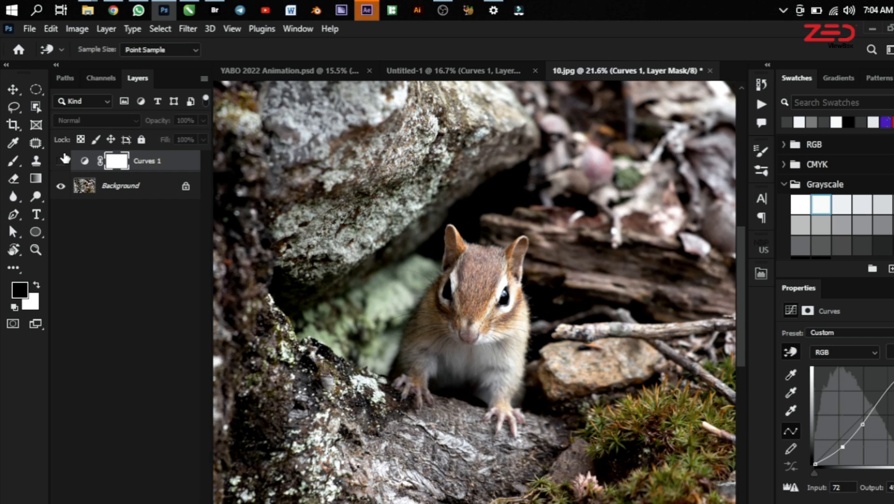
click(61, 161)
scroll(354, 192, down, 2)
click(411, 240)
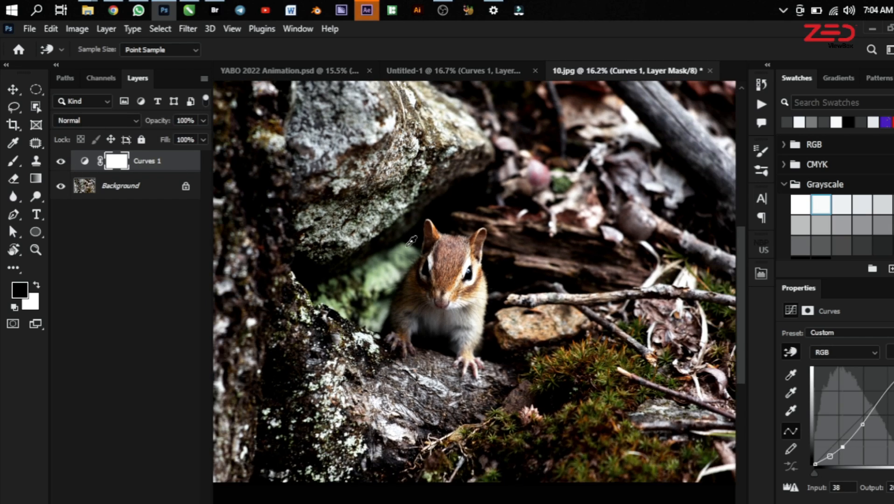
scroll(411, 241, down, 2)
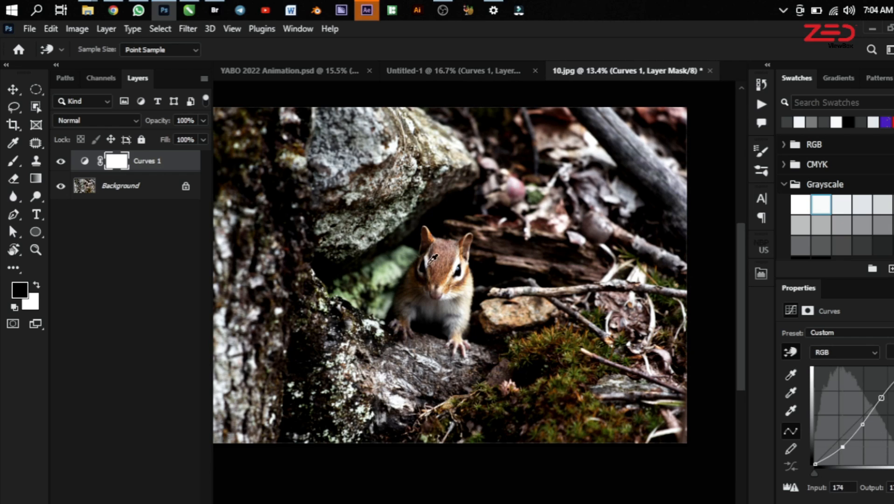
key(v)
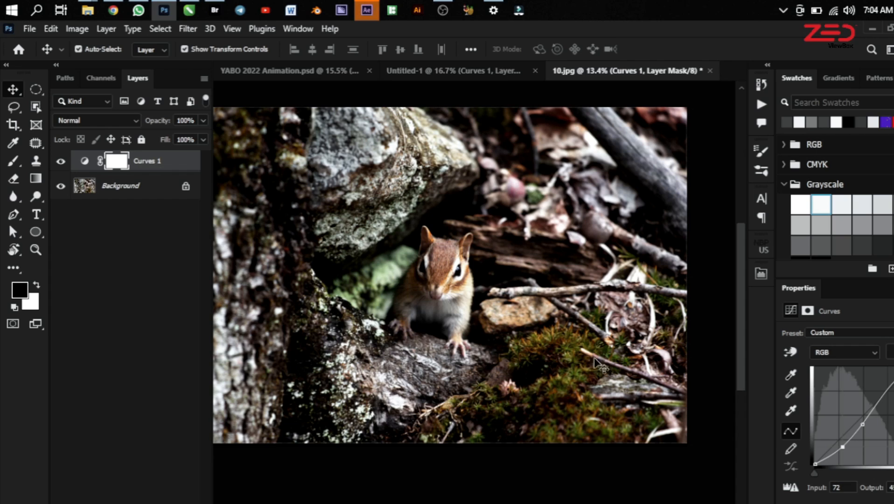
- Compare the whole photo with the Curves 1 layer off and on, and inspect the chipmunk's contrast up close
scroll(542, 360, down, 1)
scroll(542, 357, down, 1)
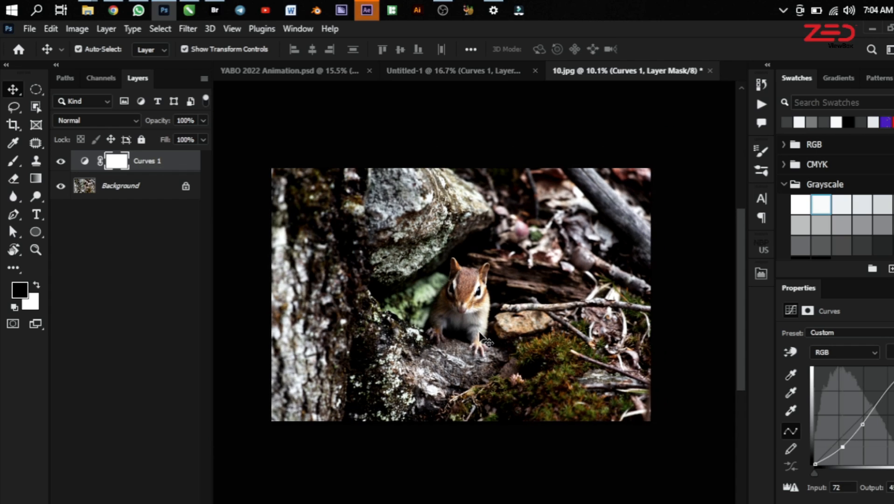
click(60, 161)
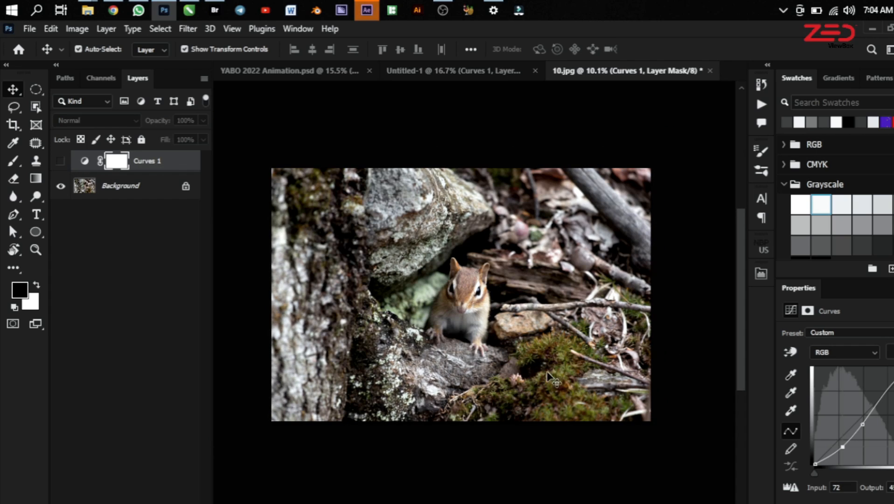
click(60, 162)
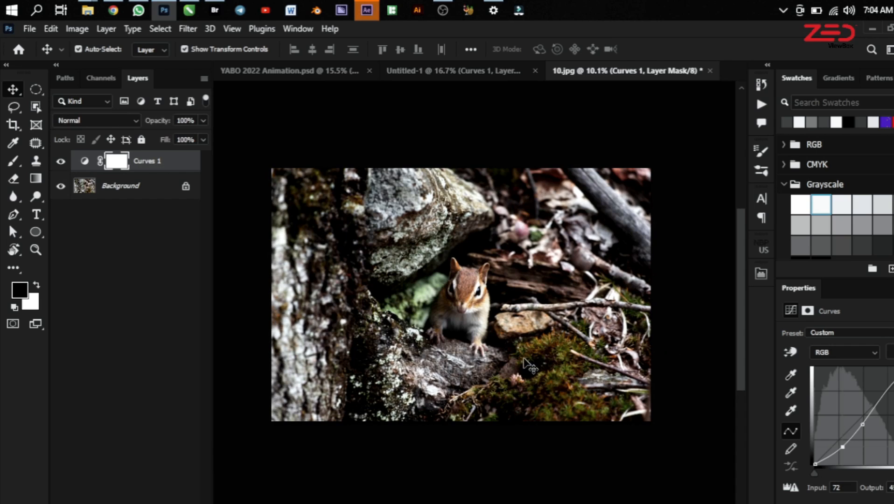
scroll(486, 292, up, 2)
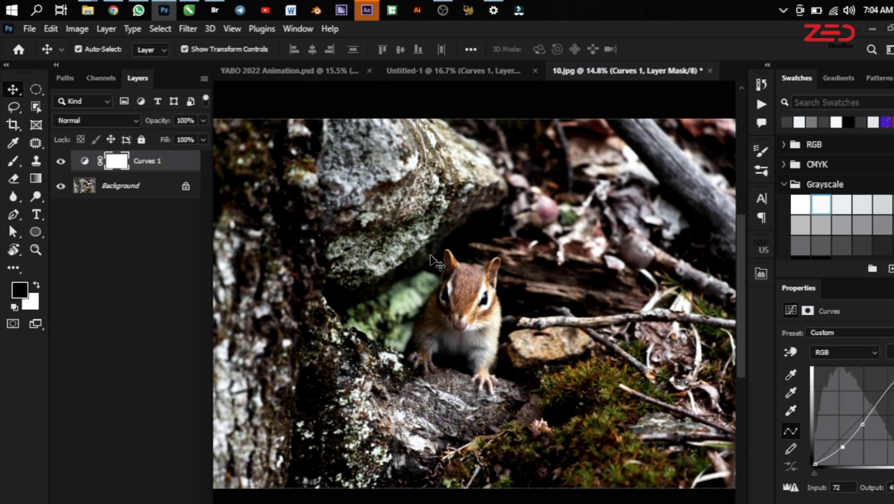
scroll(440, 301, down, 2)
scroll(436, 294, up, 3)
scroll(493, 252, down, 2)
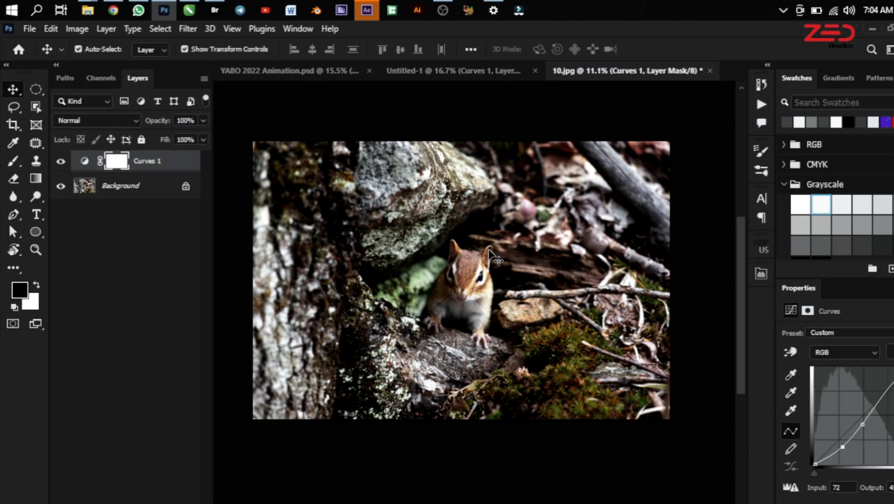
scroll(493, 261, up, 1)
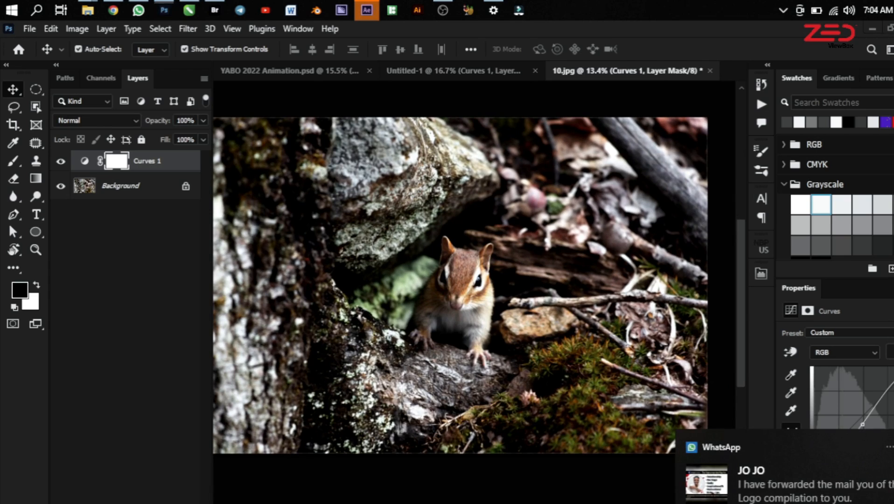